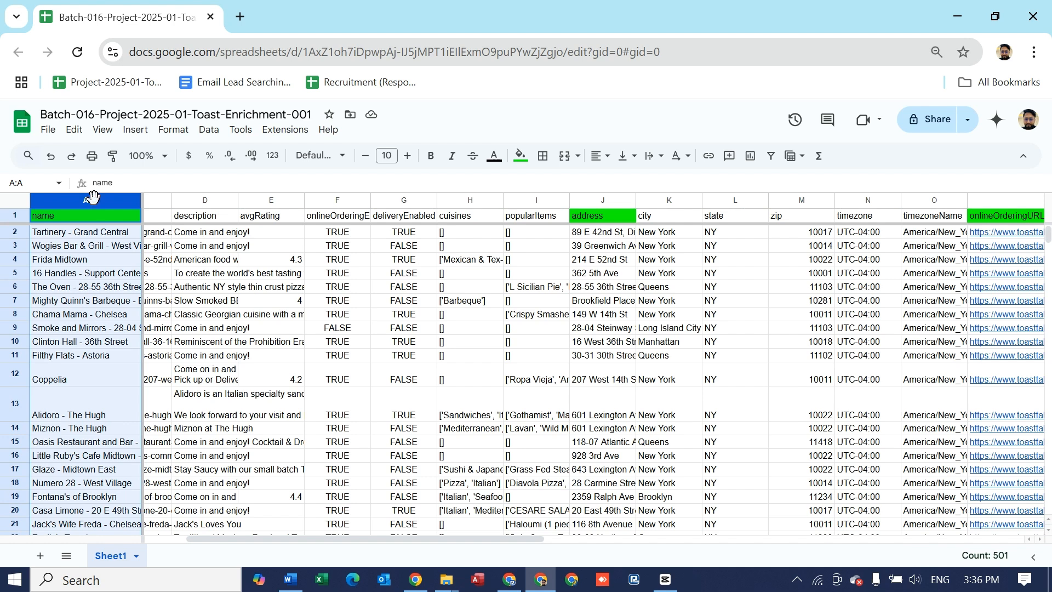
# Examine the name, address, onlineOrderingURL, websiteURL and Email Address columns of the restaurant sheet.
pyautogui.click(92, 215)
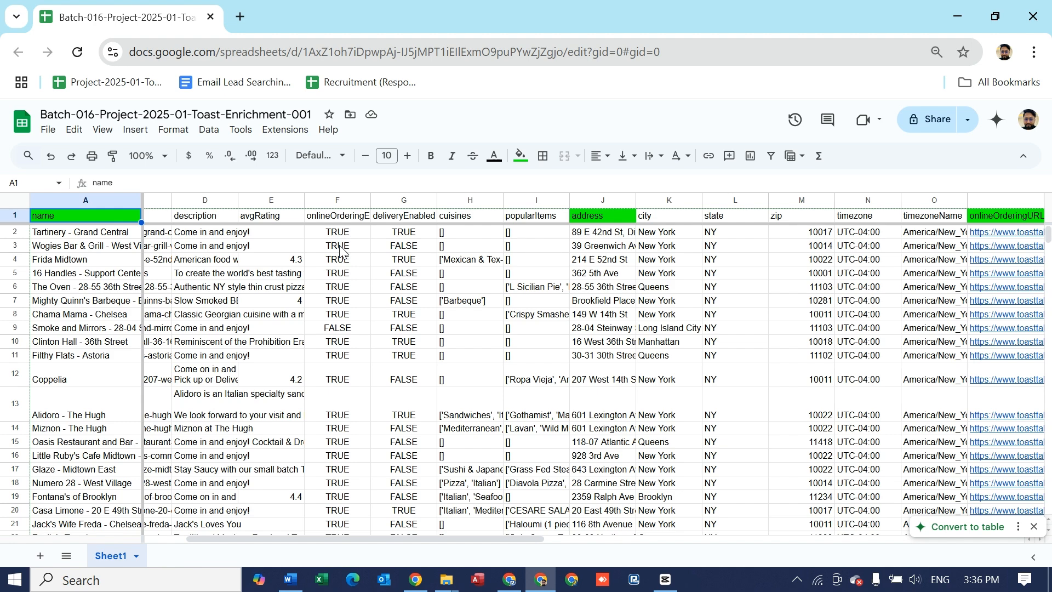
pyautogui.hscroll(-3, 339, 251)
pyautogui.hscroll(5, 340, 251)
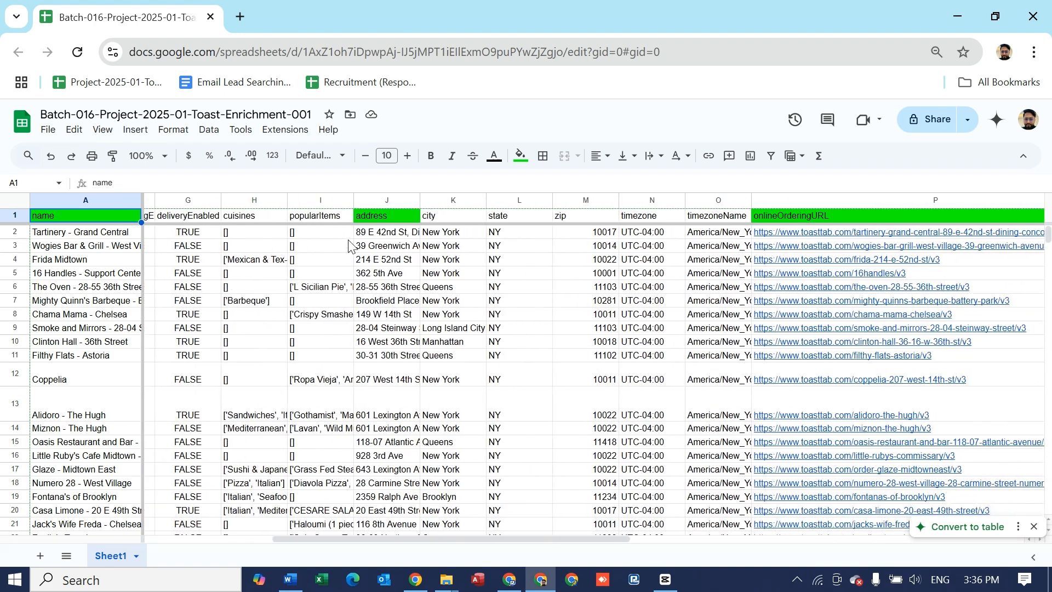
pyautogui.click(383, 202)
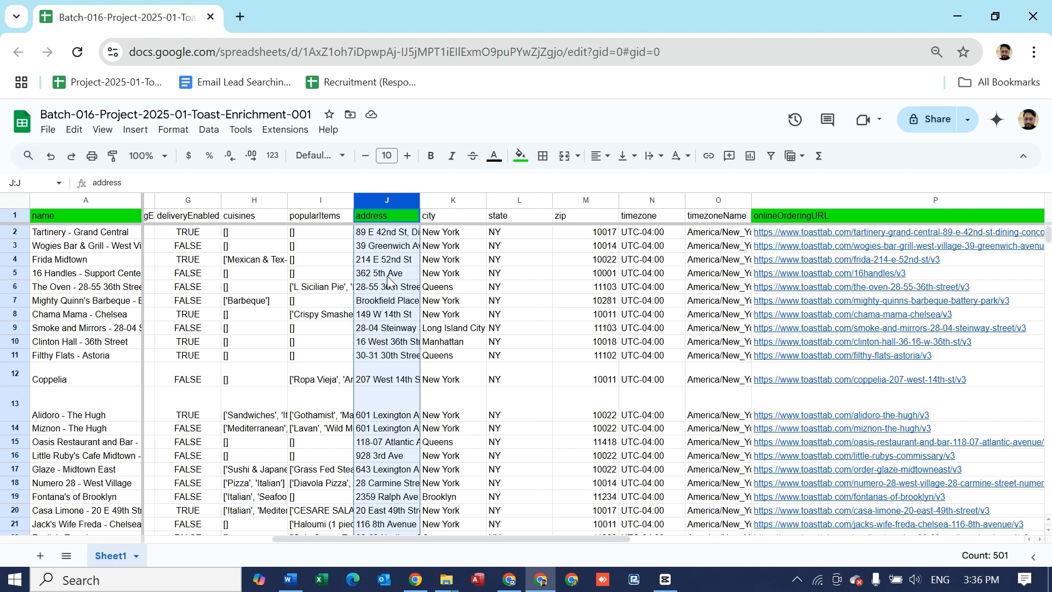
pyautogui.hscroll(6, 387, 277)
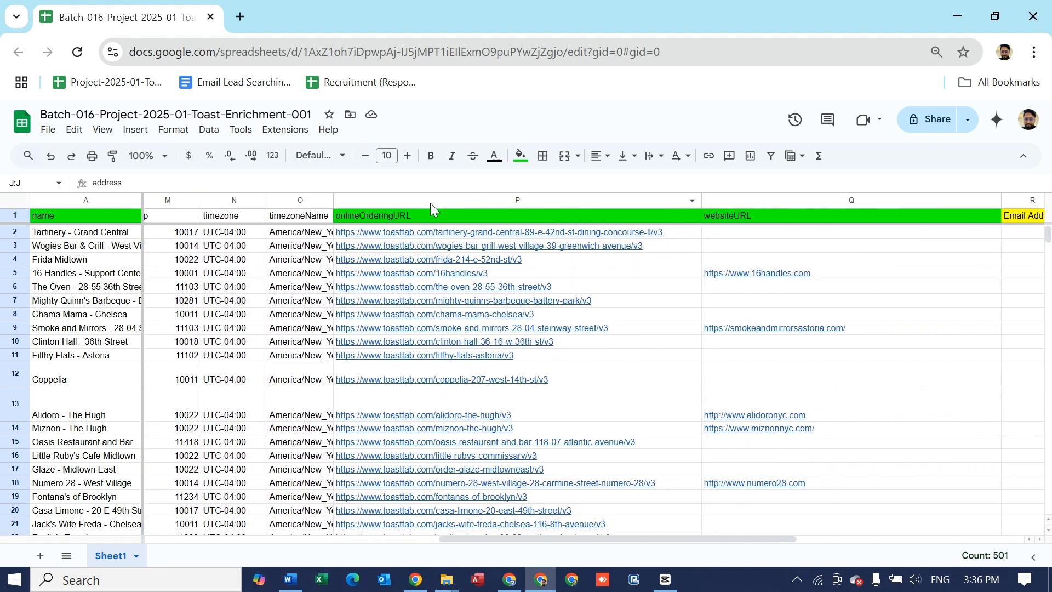
pyautogui.click(437, 199)
pyautogui.hscroll(4, 713, 218)
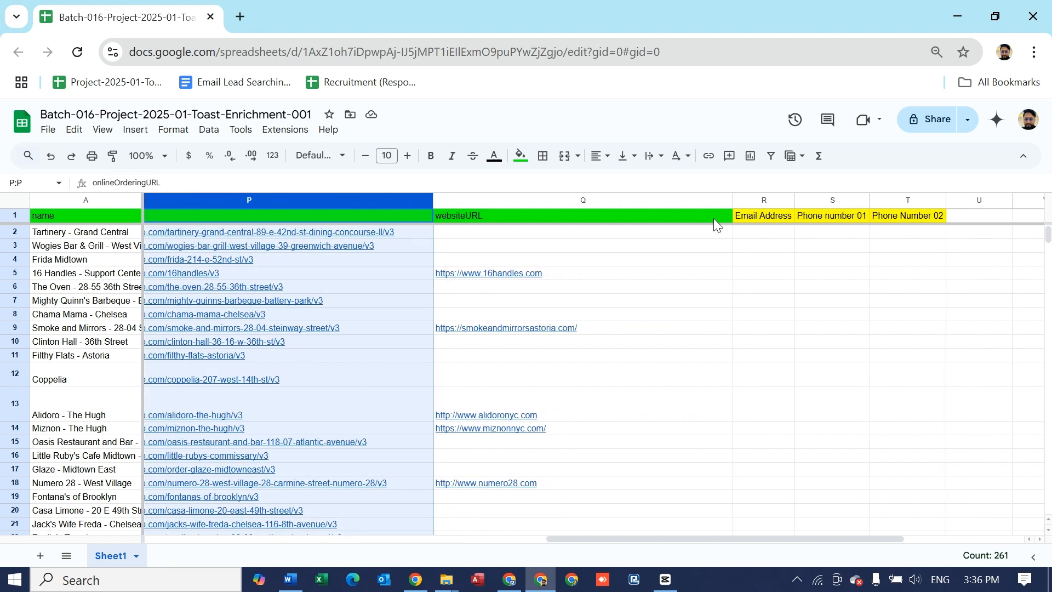
pyautogui.click(632, 200)
pyautogui.hscroll(2, 644, 266)
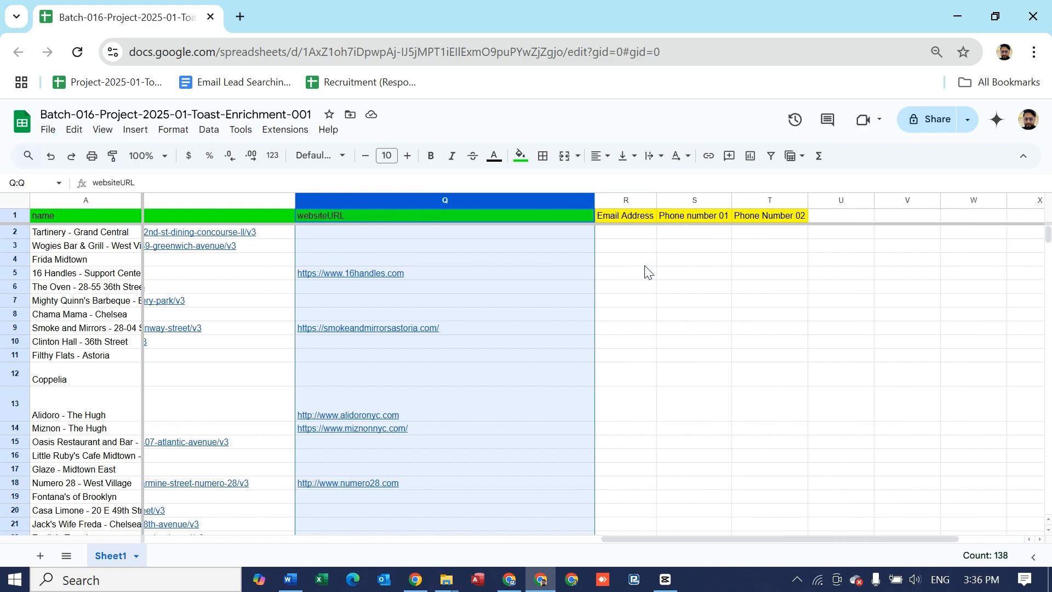
pyautogui.click(635, 199)
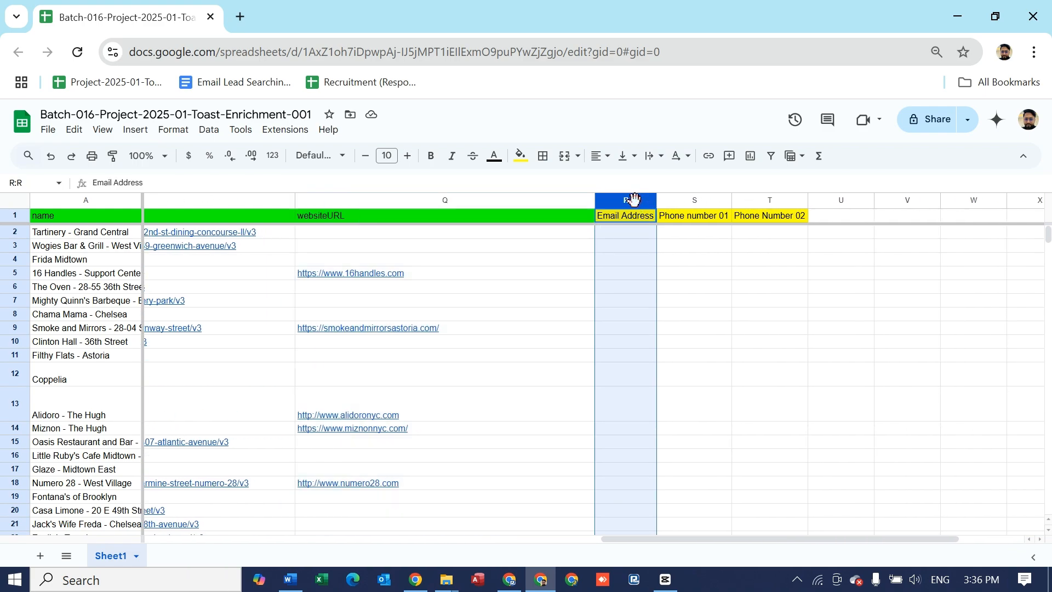
pyautogui.hscroll(-10, 602, 263)
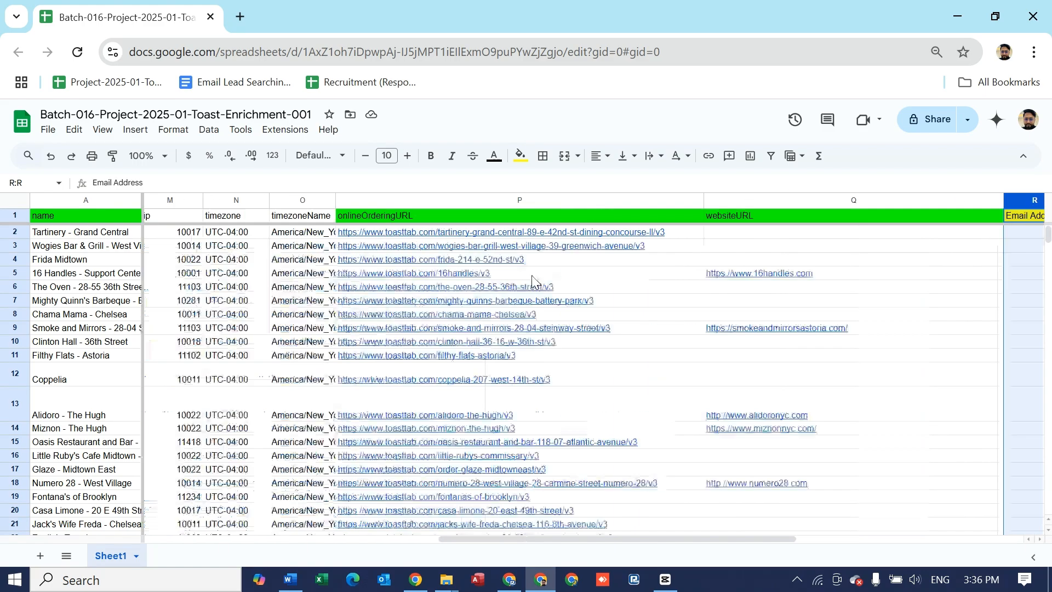
# Check row 2, Tartinery - Grand Central, for a website URL and open its online ordering link.
pyautogui.click(111, 234)
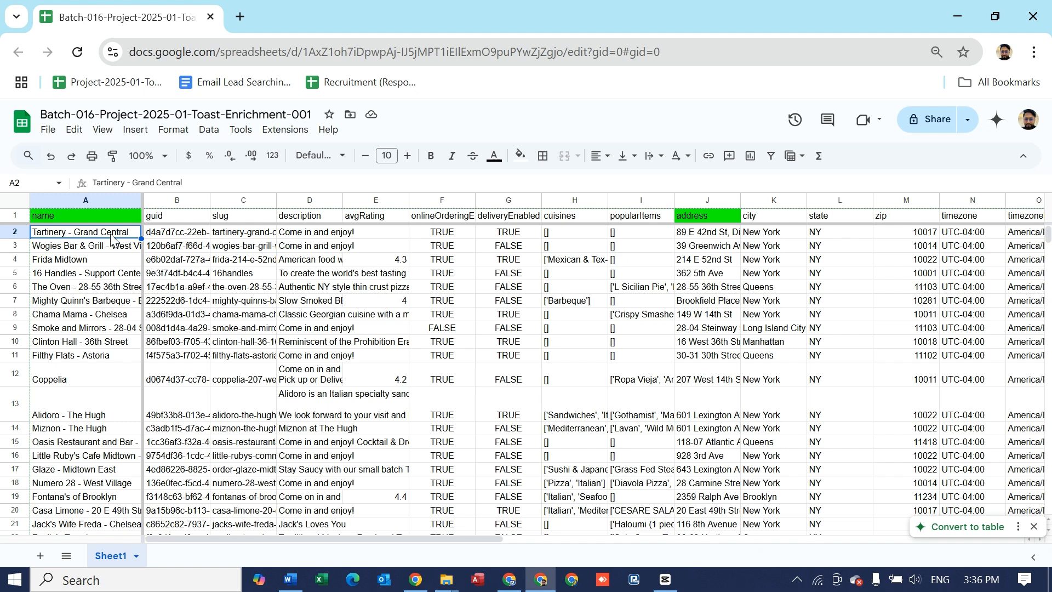
pyautogui.press('Right')
pyautogui.press('Right')
pyautogui.press('Right')
pyautogui.press('Right')
pyautogui.press('Right')
pyautogui.press('Right')
pyautogui.press('Right')
pyautogui.press('Right')
pyautogui.press('Right')
pyautogui.press('Right')
pyautogui.press('Right')
pyautogui.press('Right')
pyautogui.press('Right')
pyautogui.press('Right')
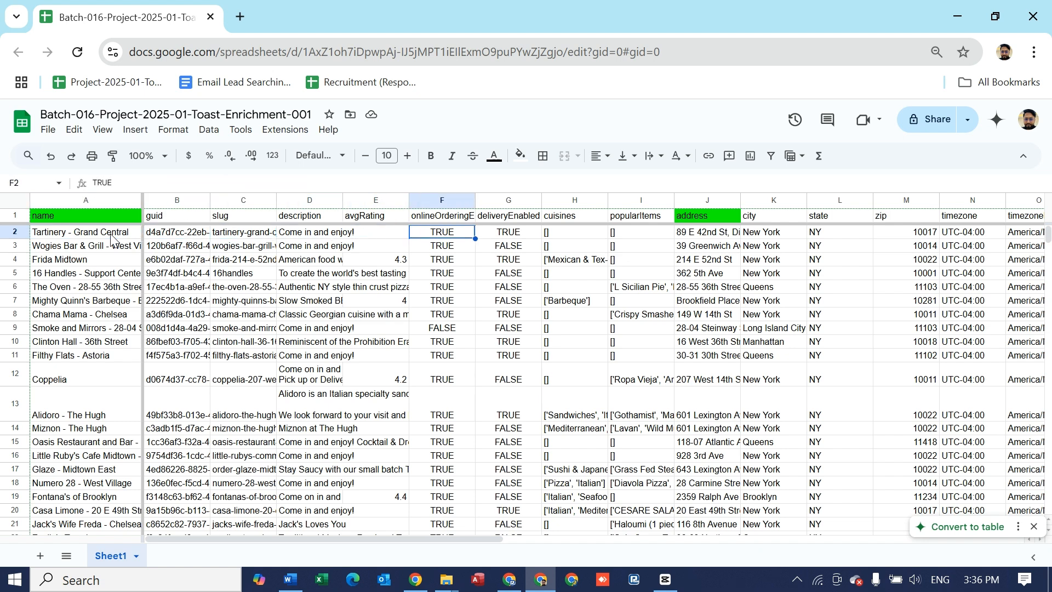
pyautogui.press('Right')
pyautogui.press('Right')
pyautogui.press('Right')
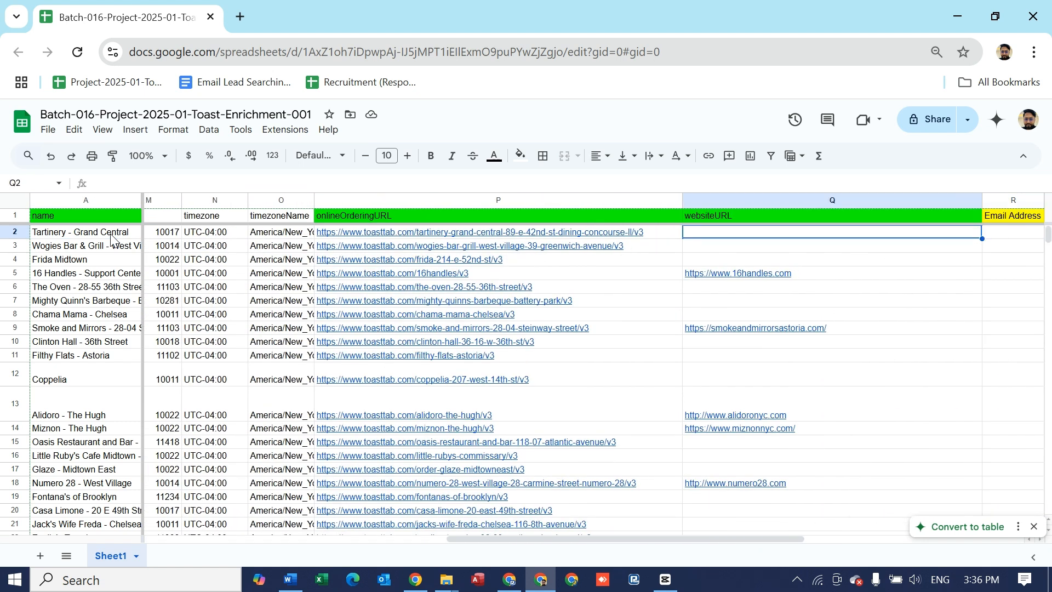
pyautogui.press('Left')
pyautogui.press('Left')
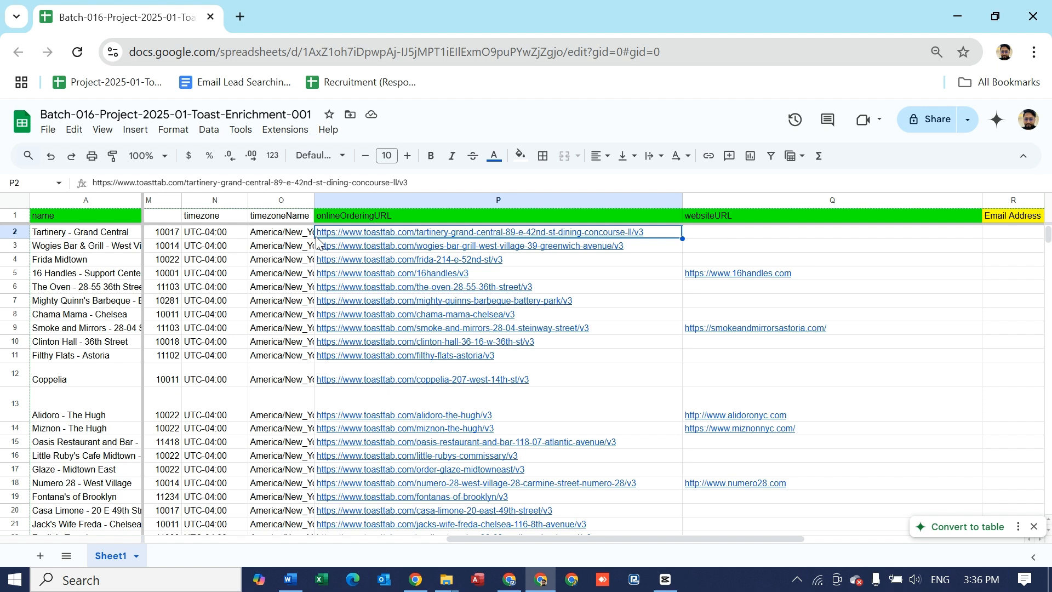
pyautogui.moveTo(343, 236)
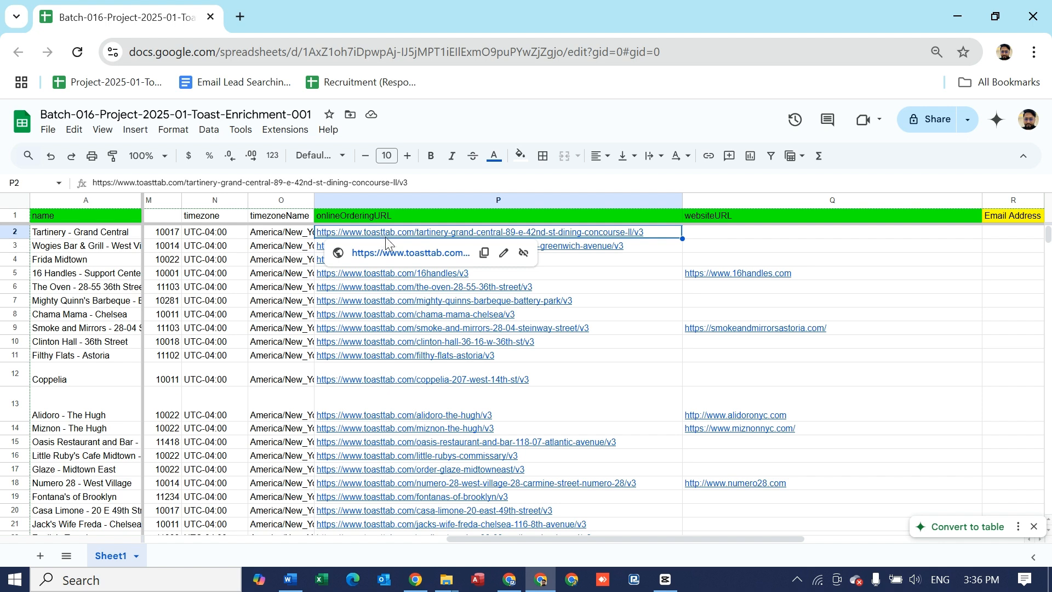
pyautogui.click(395, 254)
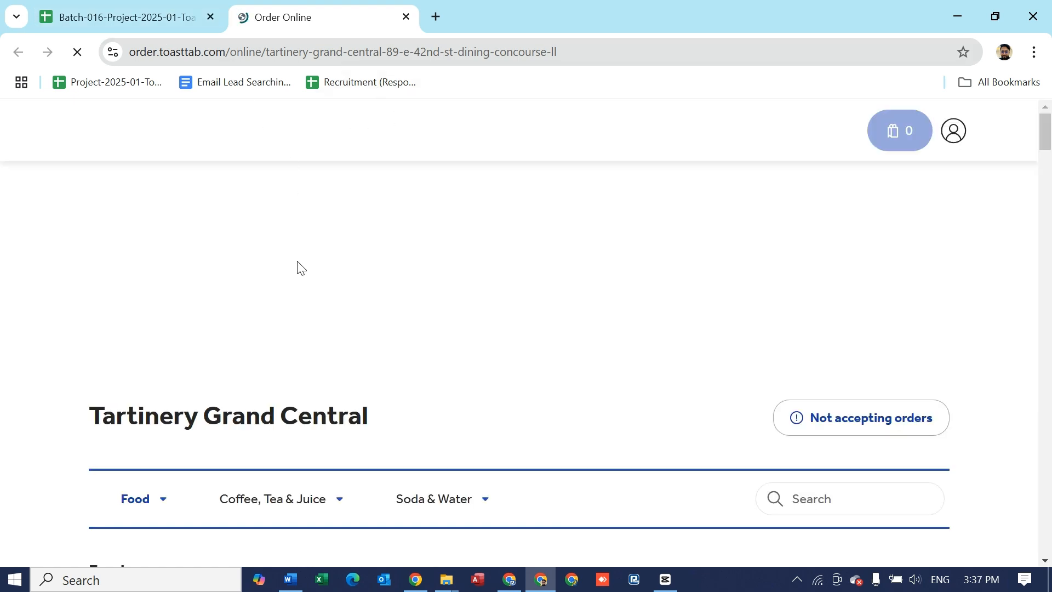
# Find the location details in the ordering page's footer and open the restaurant's address in Google Maps.
pyautogui.scroll(-8, 308, 347)
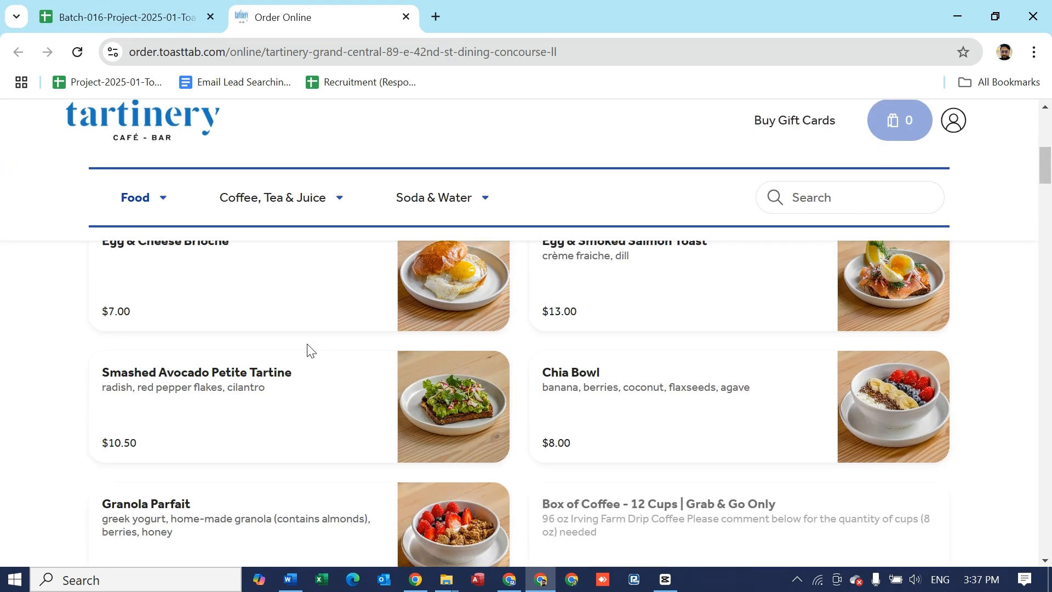
pyautogui.scroll(-20, 307, 347)
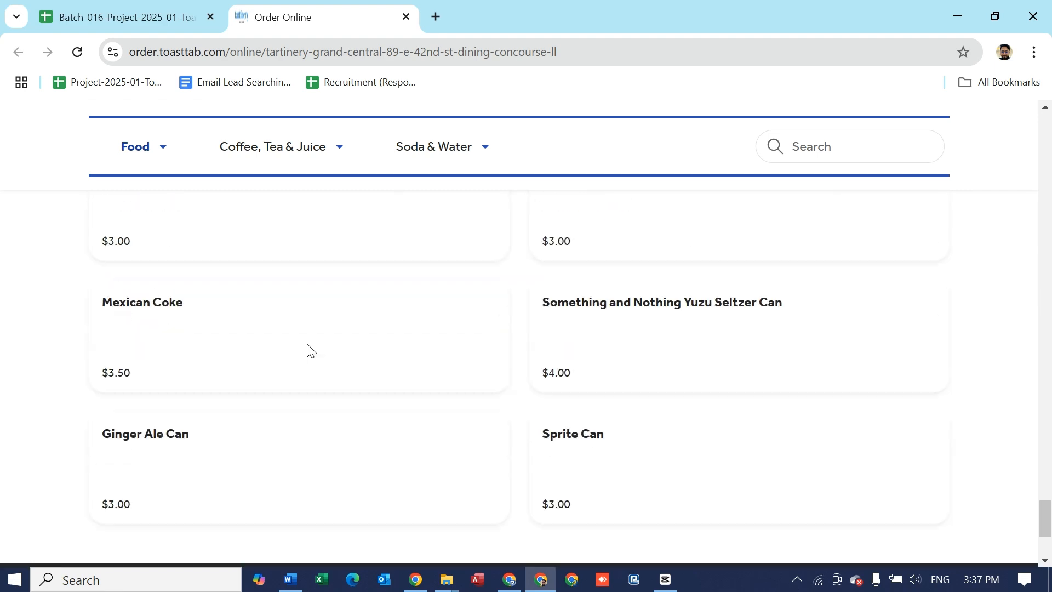
pyautogui.scroll(-3, 310, 350)
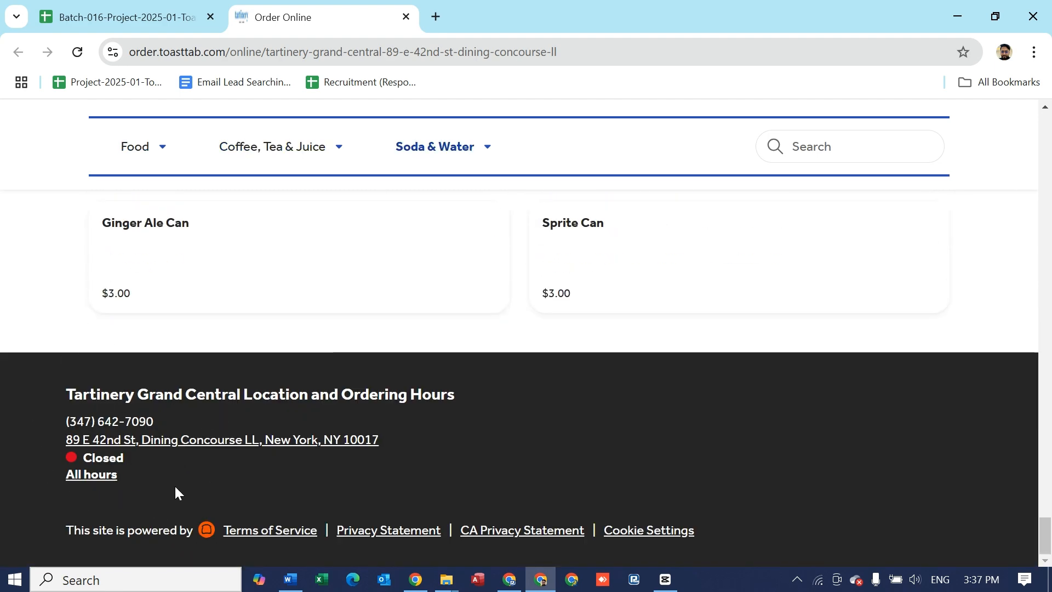
pyautogui.click(165, 444)
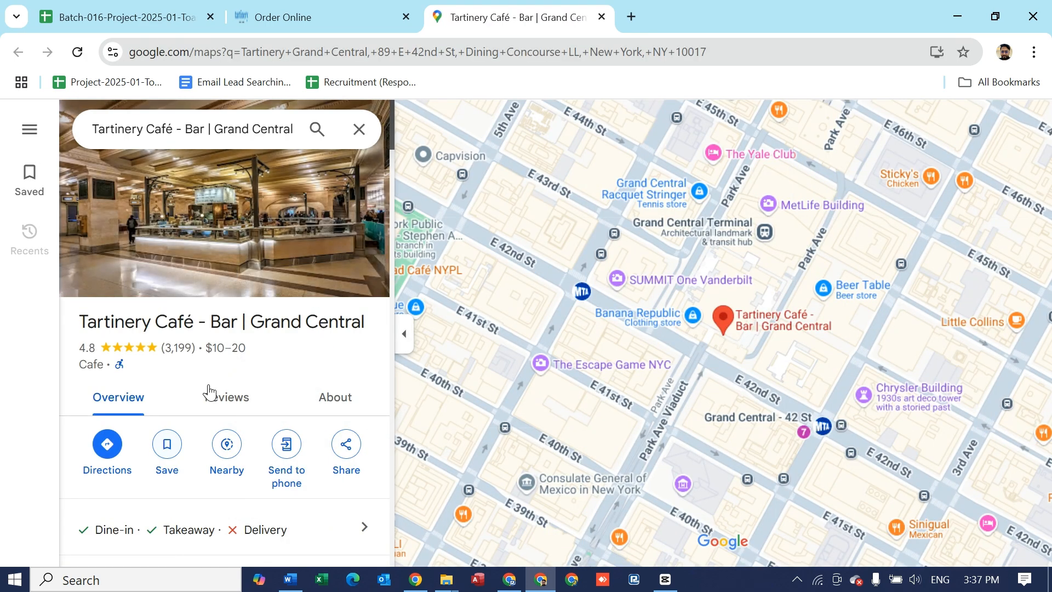
# Open the café's website from its Google Maps listing and copy the phone number listed there.
pyautogui.scroll(-6, 228, 350)
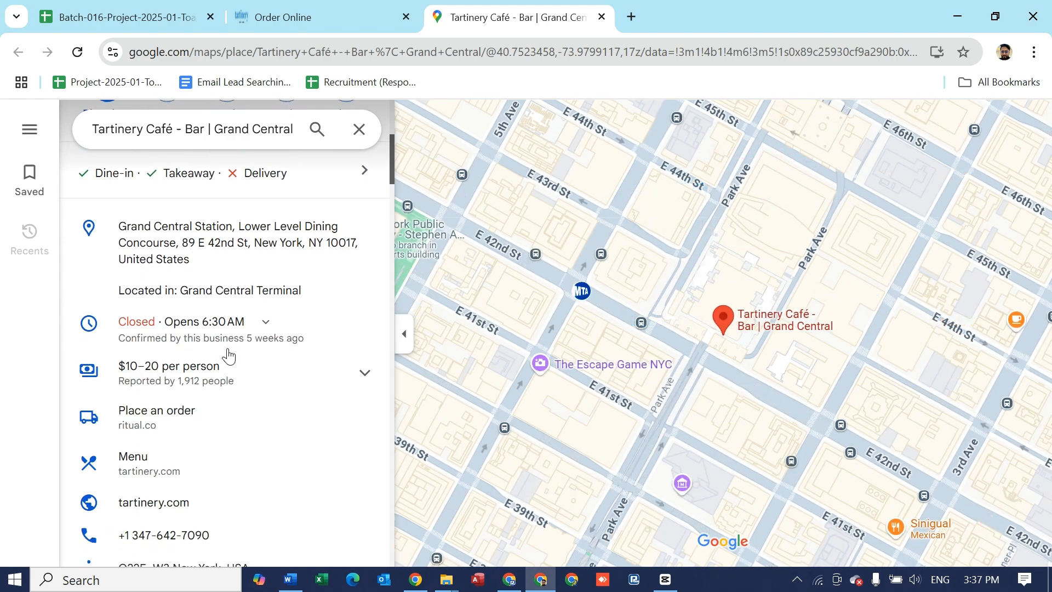
pyautogui.scroll(-3, 228, 356)
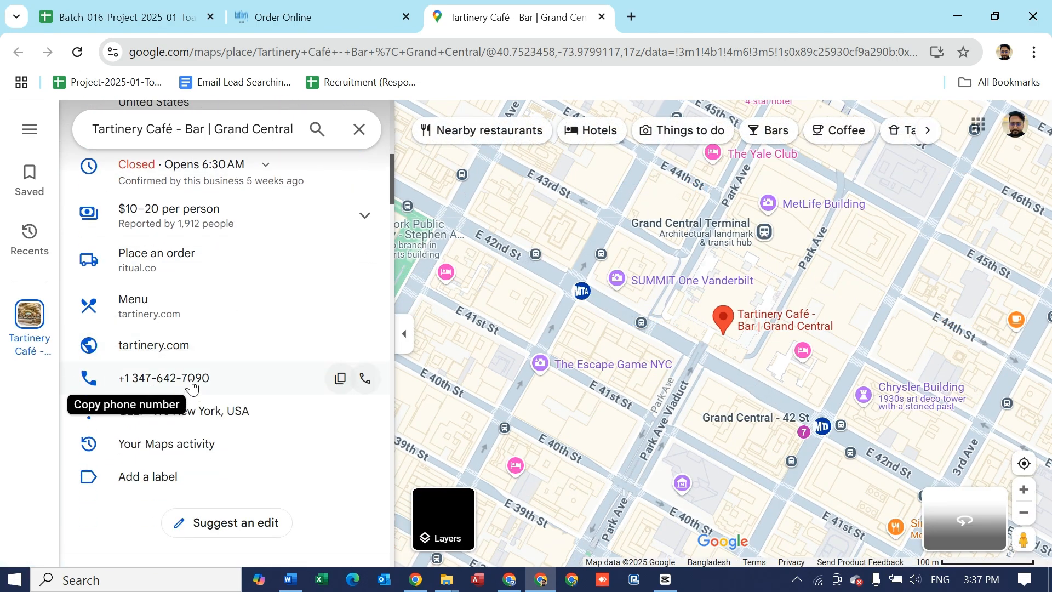
pyautogui.click(341, 379)
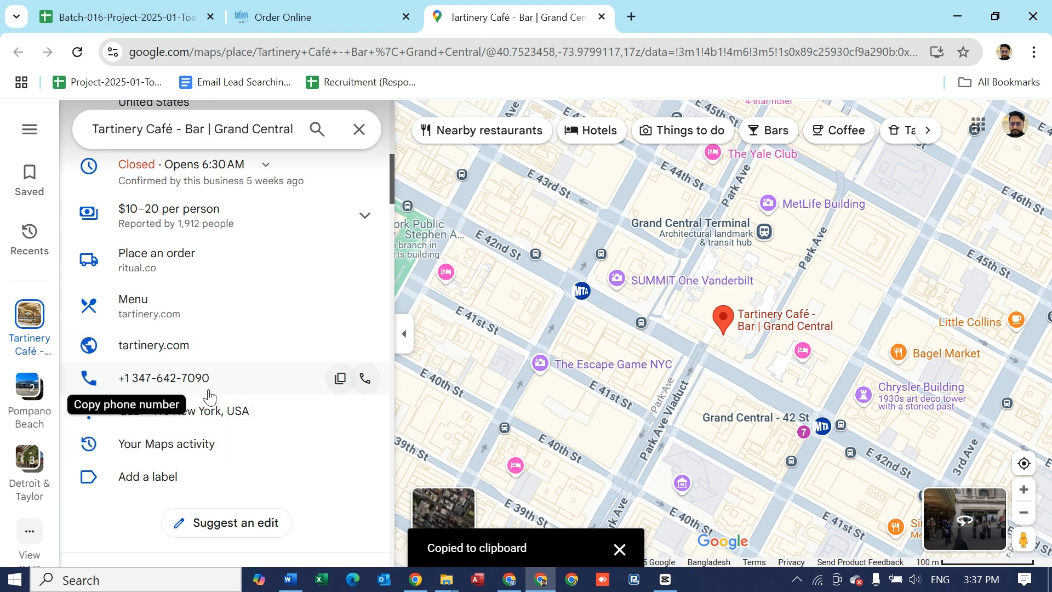
pyautogui.click(170, 345)
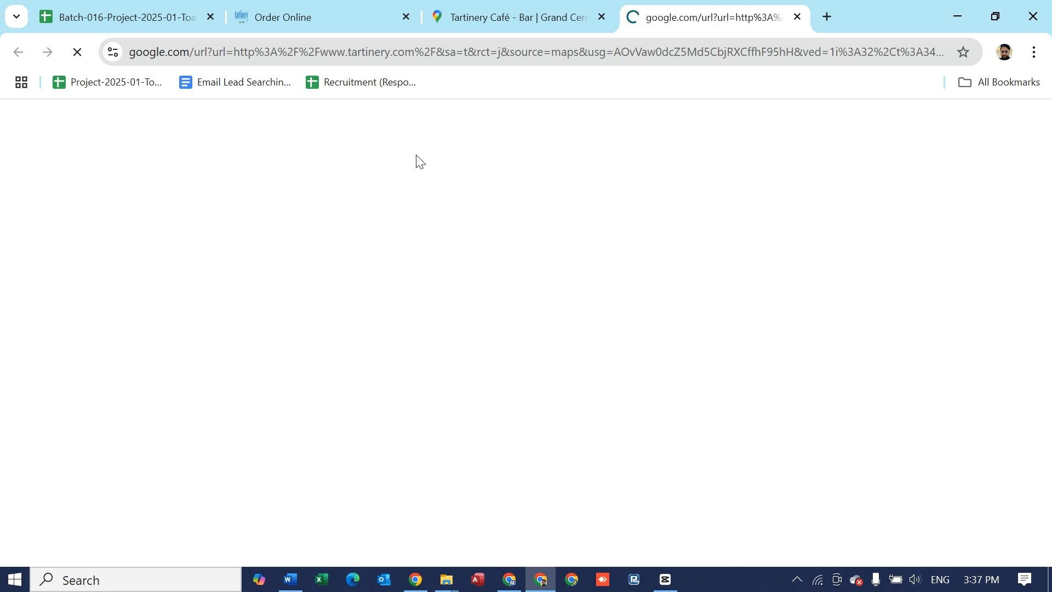
pyautogui.click(482, 18)
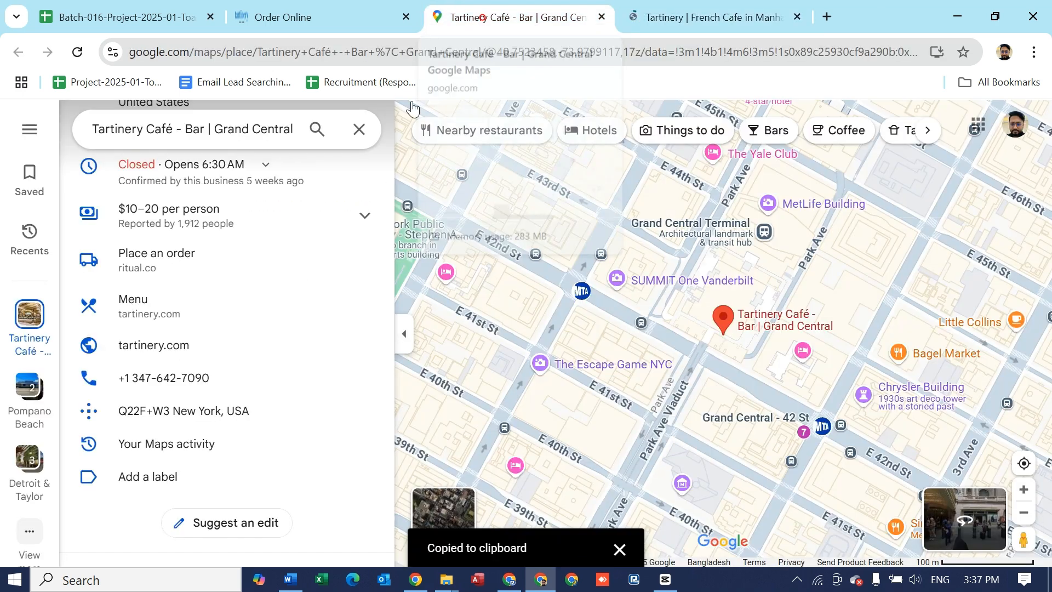
pyautogui.click(342, 382)
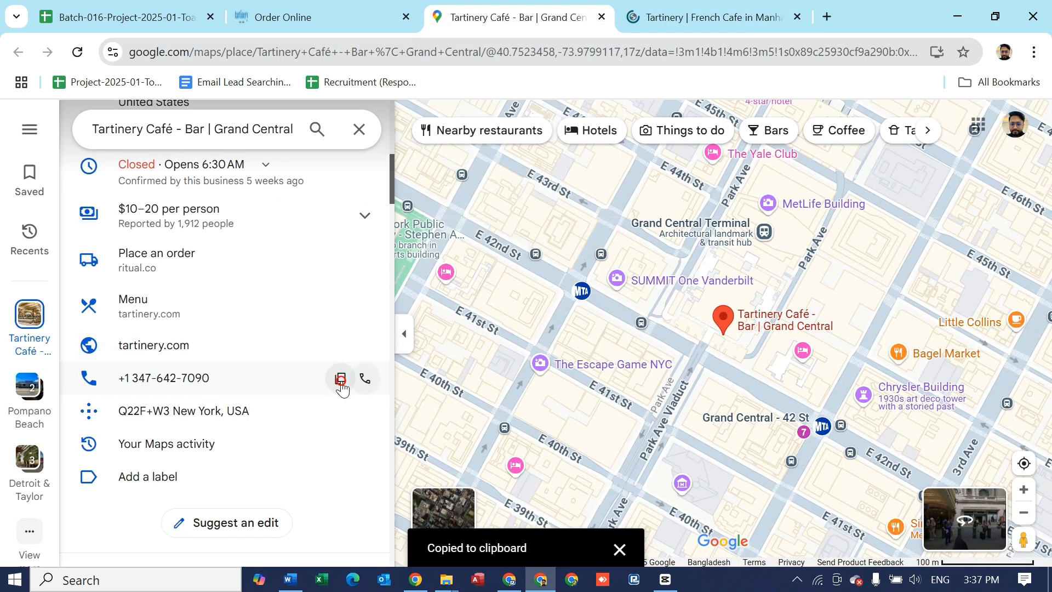
# Back in the spreadsheet, enter the copied phone number as text, with a leading apostrophe, in row 2's Phone number 01 cell.
pyautogui.click(162, 20)
pyautogui.hscroll(5, 688, 279)
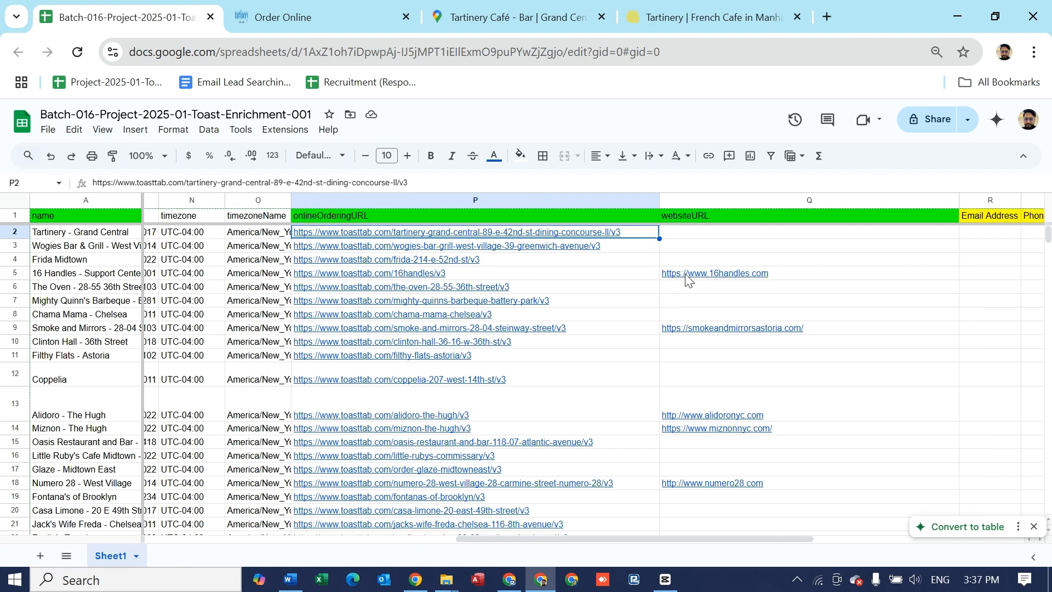
pyautogui.hscroll(1, 567, 247)
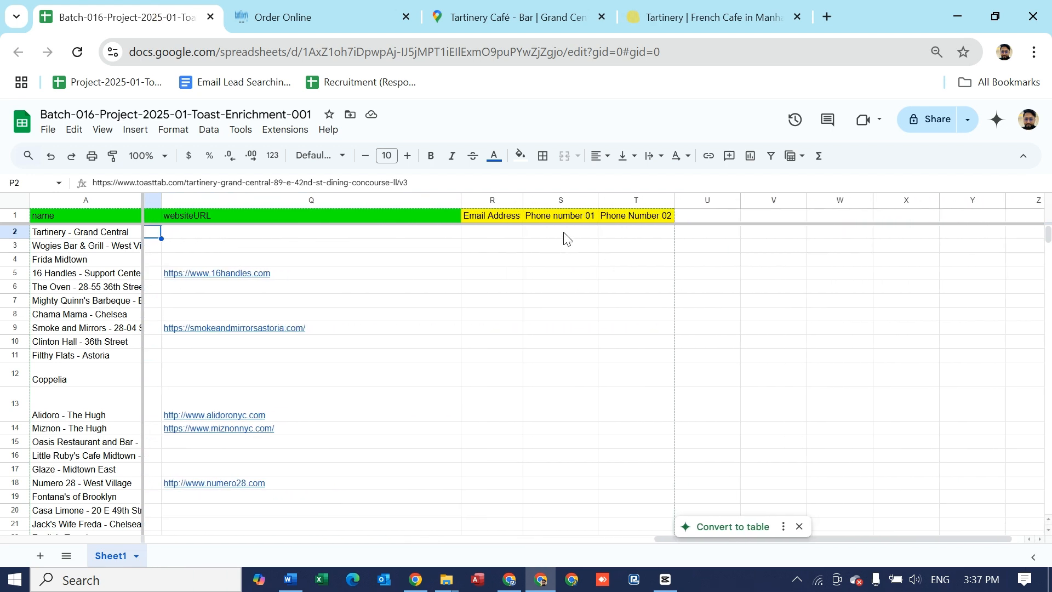
pyautogui.click(564, 233)
pyautogui.doubleClick(565, 232)
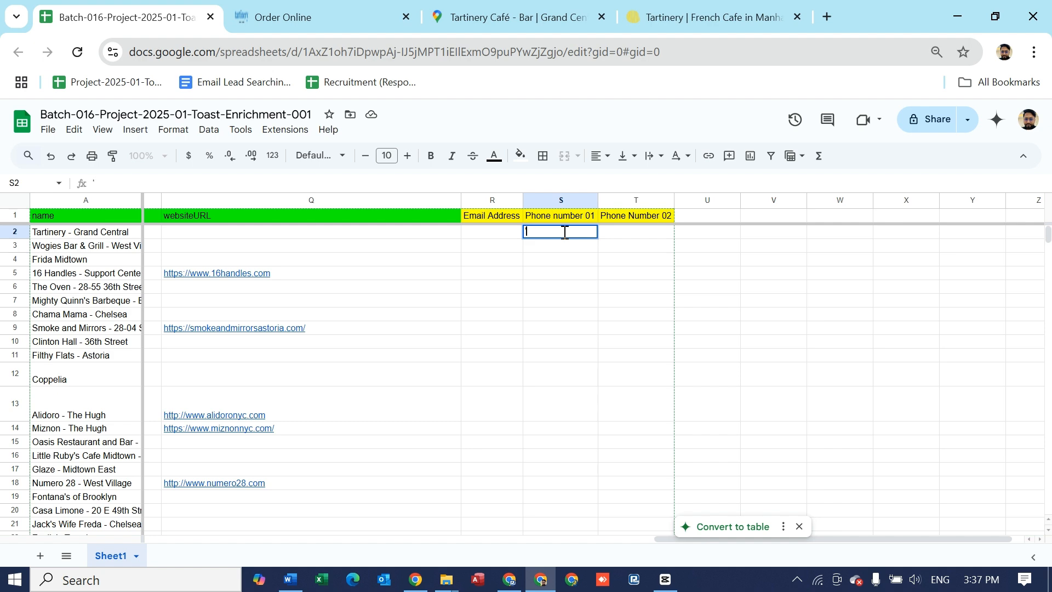
pyautogui.write("'")
pyautogui.hotkey('ctrl', 'v')
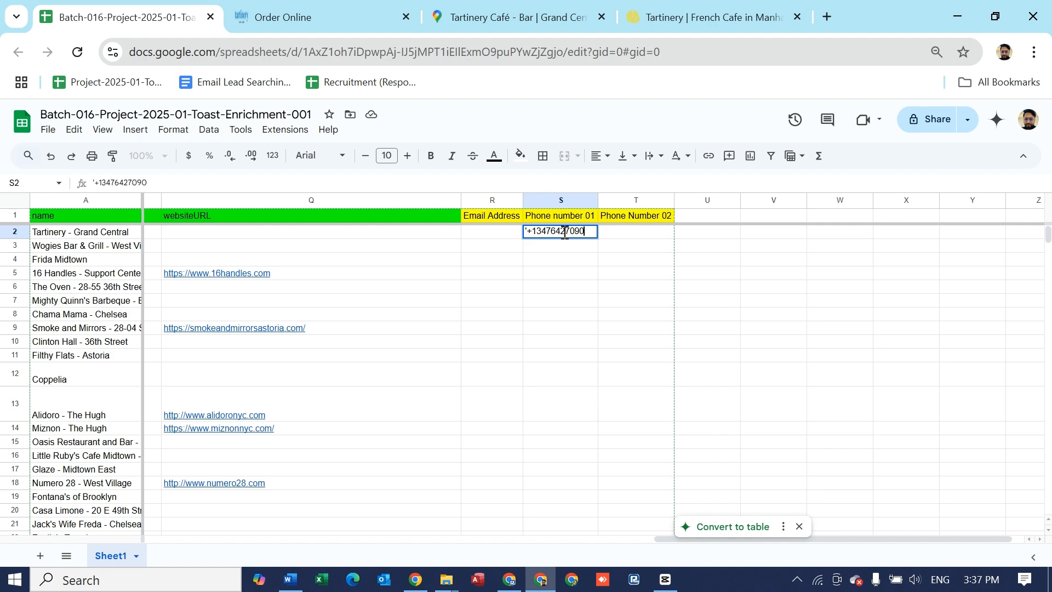
pyautogui.press('Return')
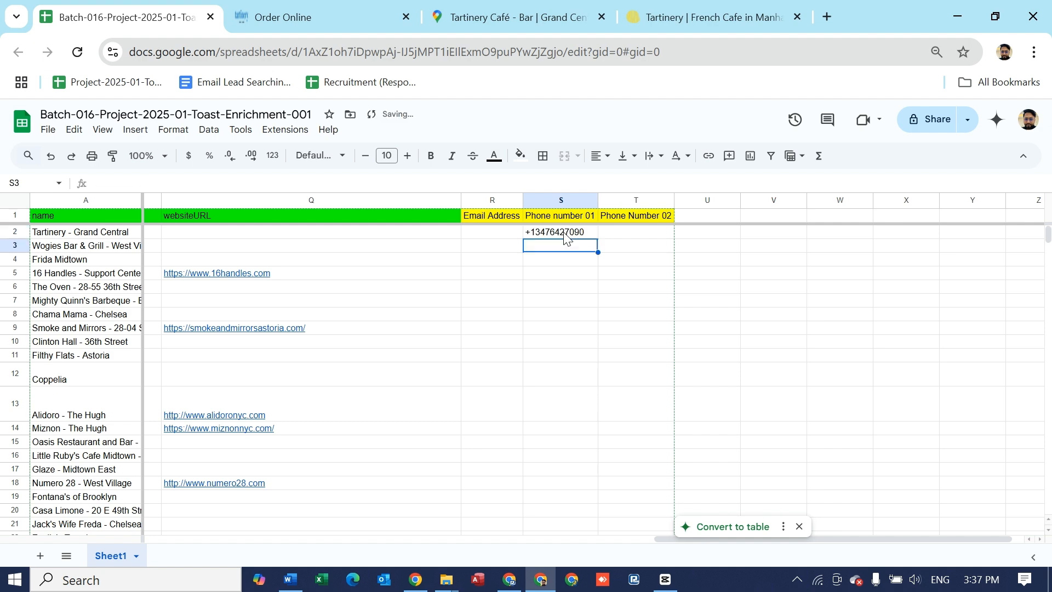
# Open tartinery.com again from the Google Maps listing and close the duplicate website tab.
pyautogui.click(571, 9)
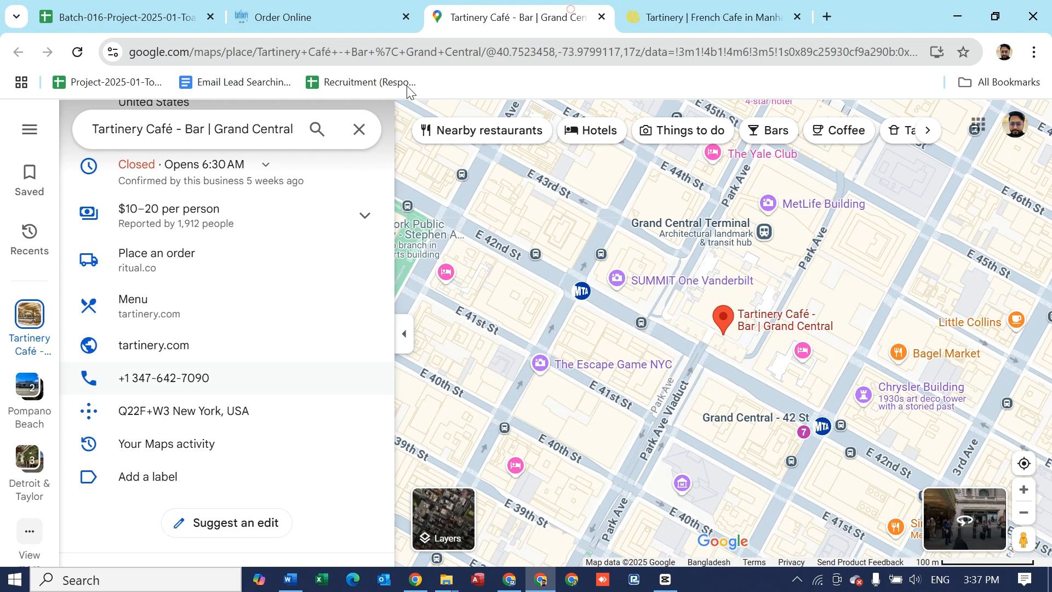
pyautogui.click(174, 350)
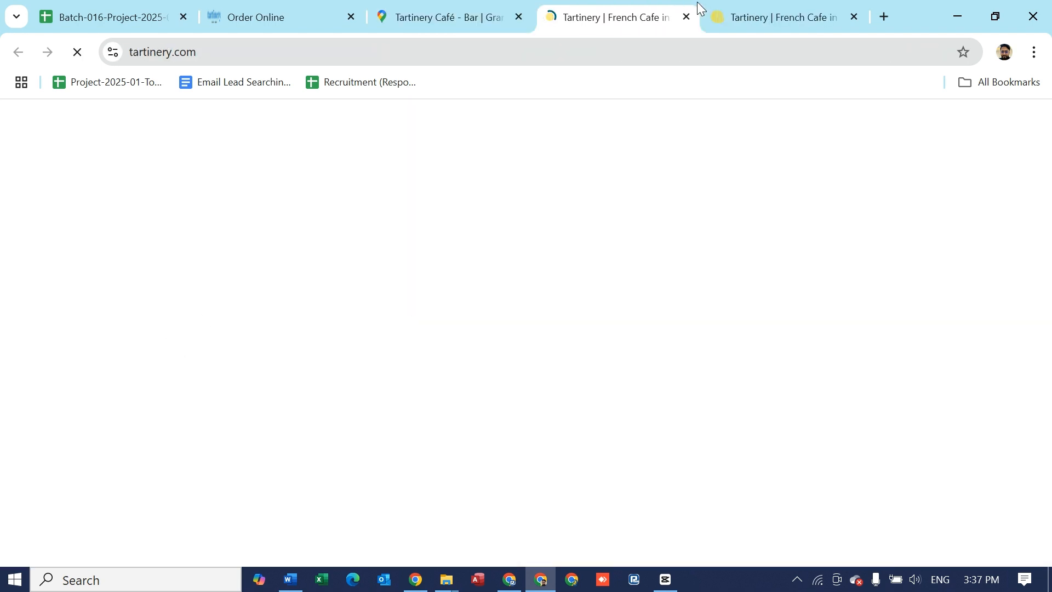
pyautogui.click(853, 17)
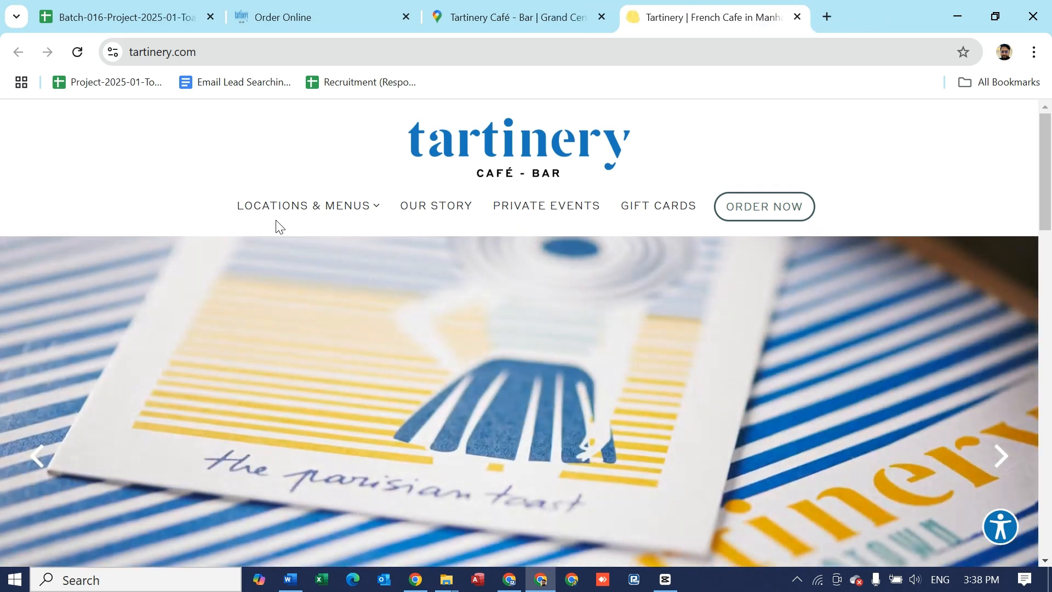
# Look through the tartinery.com homepage for contact details and open the Contact page from its footer.
pyautogui.scroll(-5, 551, 296)
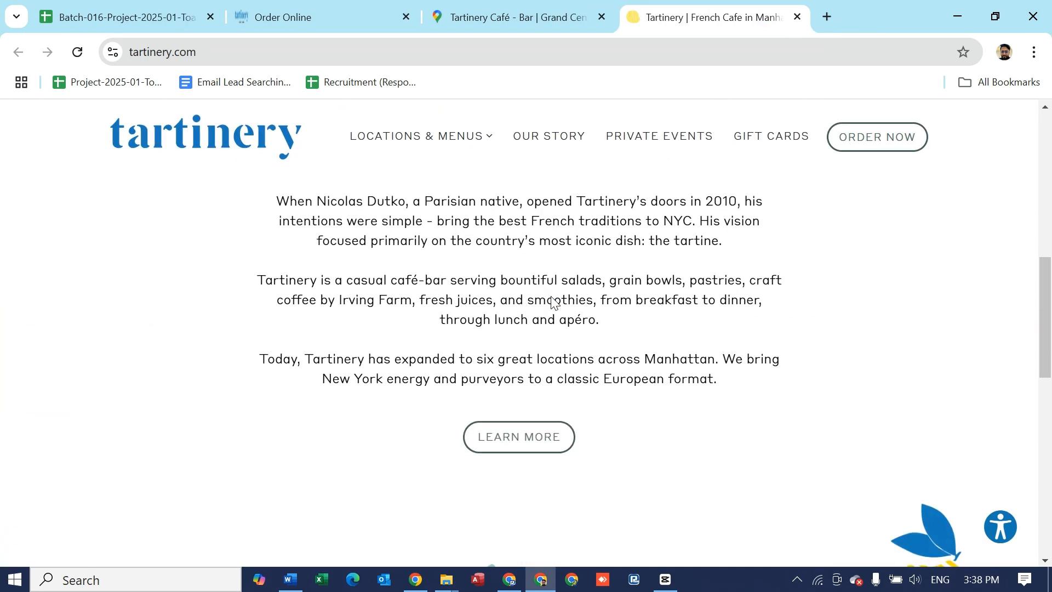
pyautogui.scroll(-10, 551, 296)
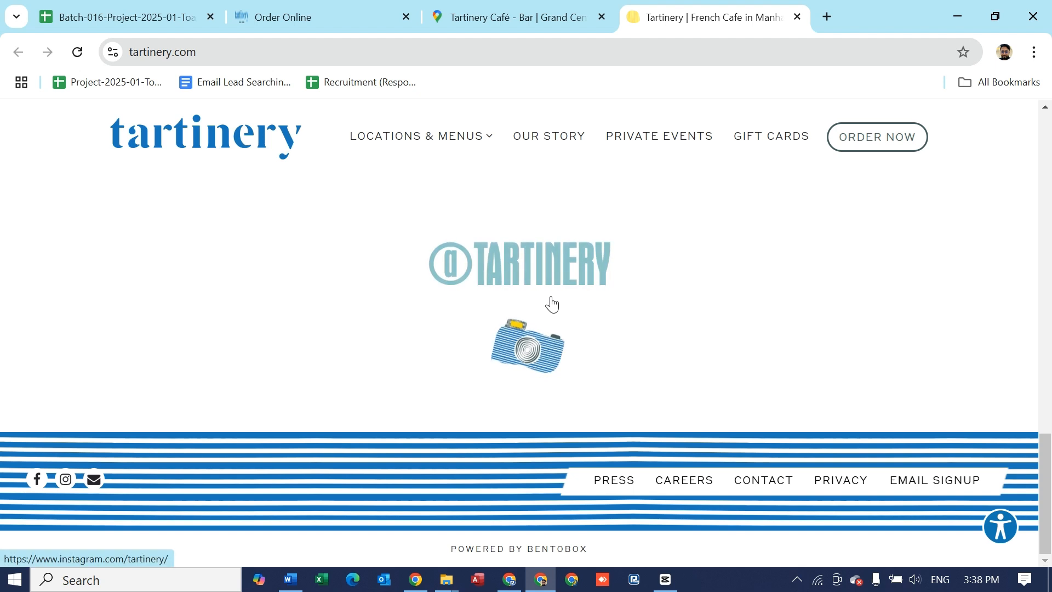
pyautogui.click(755, 487)
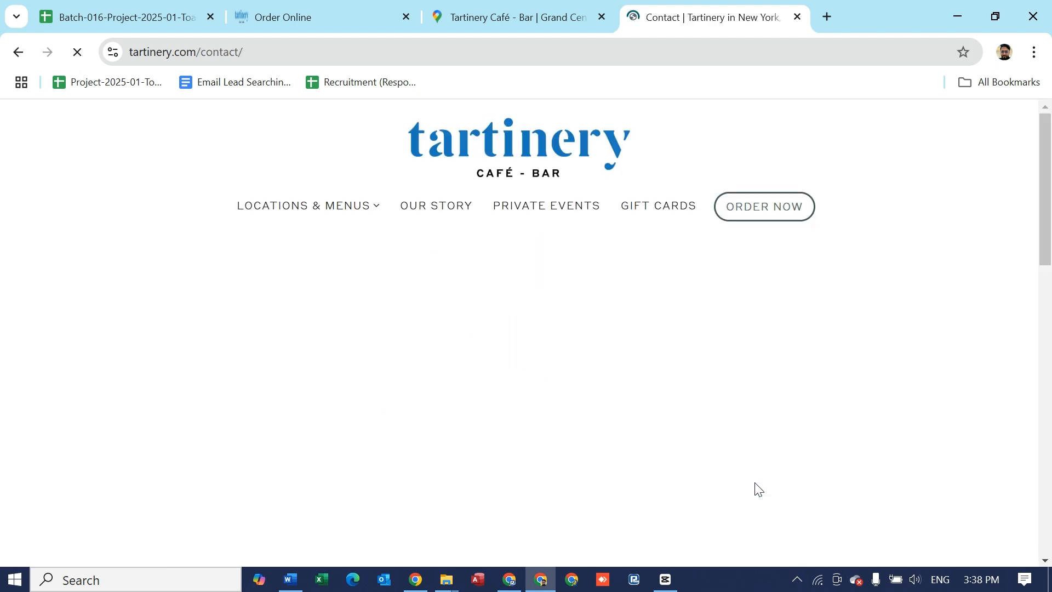
# Examine the Contact page for the general inquiries and location-specific email addresses.
pyautogui.scroll(-4, 425, 320)
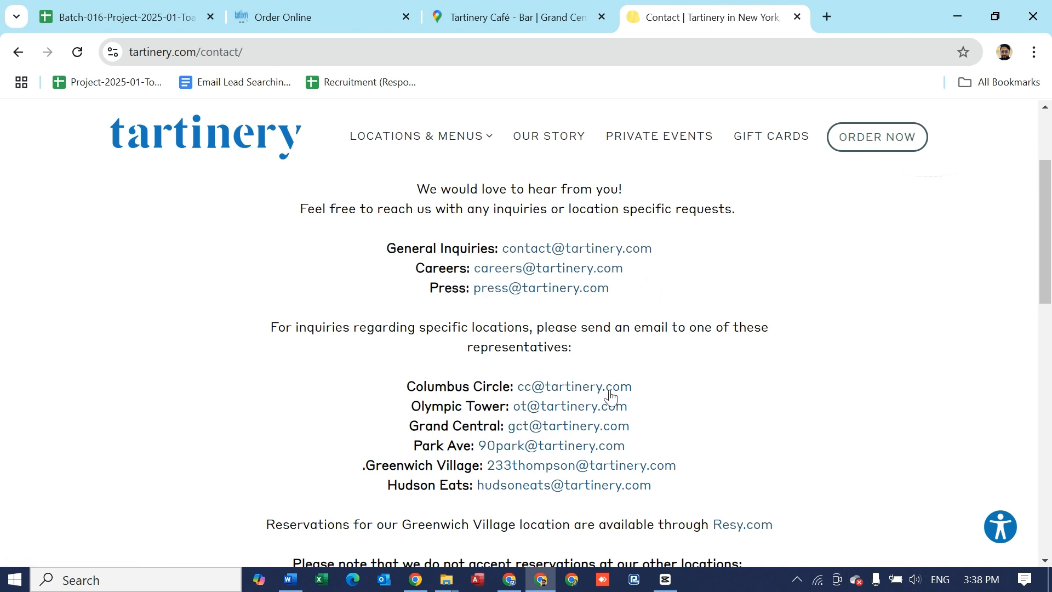
pyautogui.scroll(1, 729, 381)
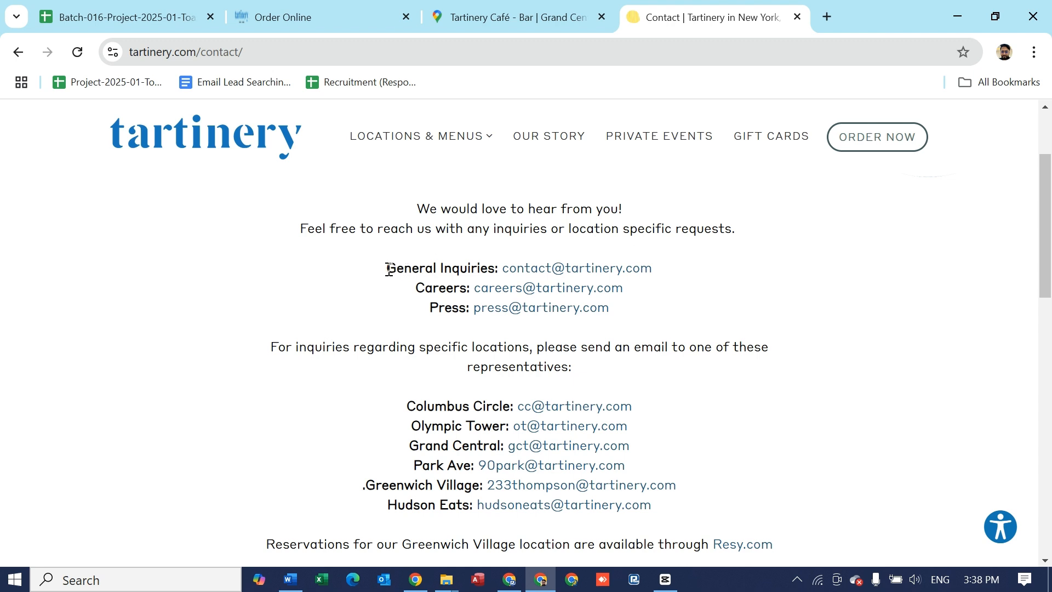
pyautogui.moveTo(387, 269); pyautogui.dragTo(503, 267)
pyautogui.click(688, 289)
# Open Tartinery's Facebook page from the Contact page footer, dismiss the login prompt and select the email address in its Intro.
pyautogui.scroll(-15, 622, 347)
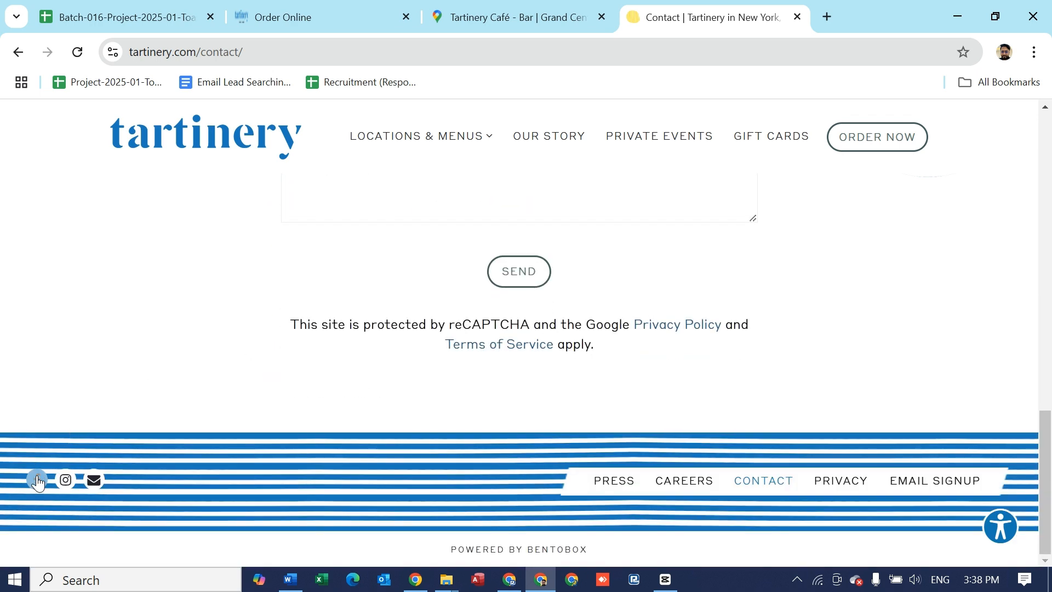
pyautogui.click(37, 480)
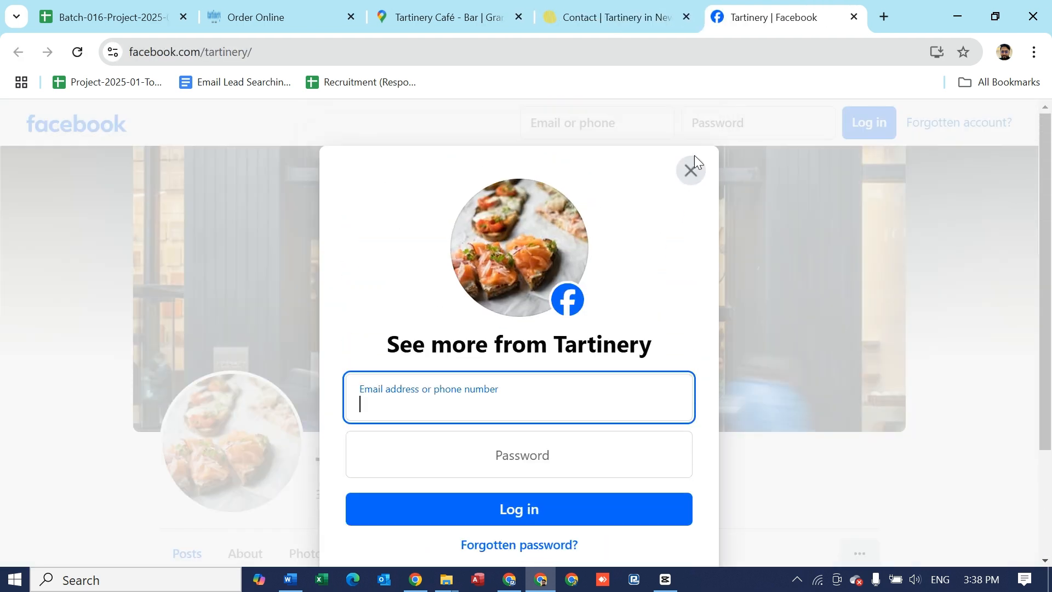
pyautogui.click(690, 170)
pyautogui.scroll(-1, 266, 271)
pyautogui.scroll(-6, 266, 270)
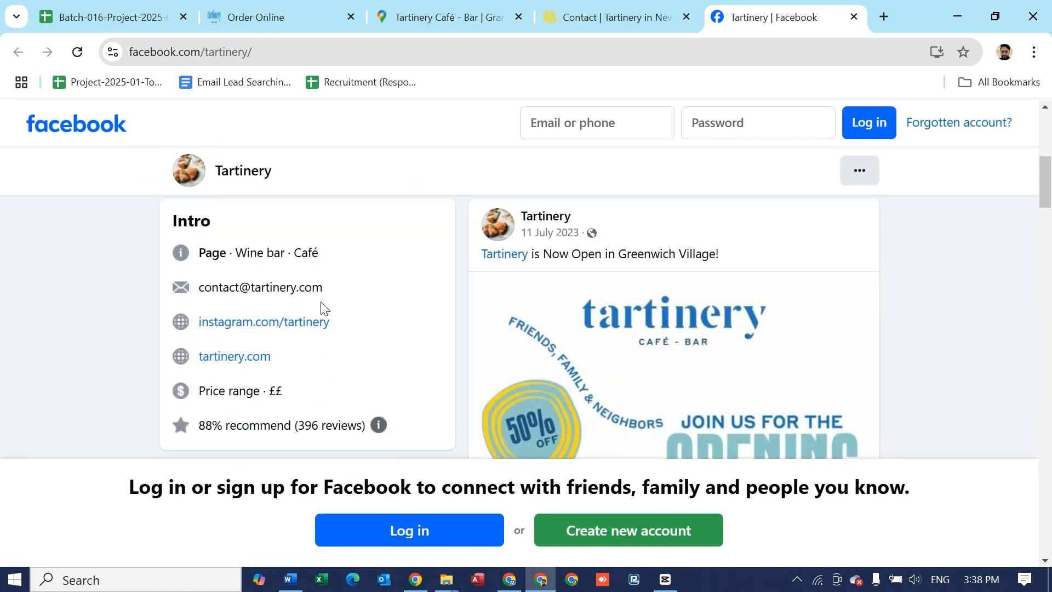
pyautogui.moveTo(327, 292); pyautogui.dragTo(200, 292)
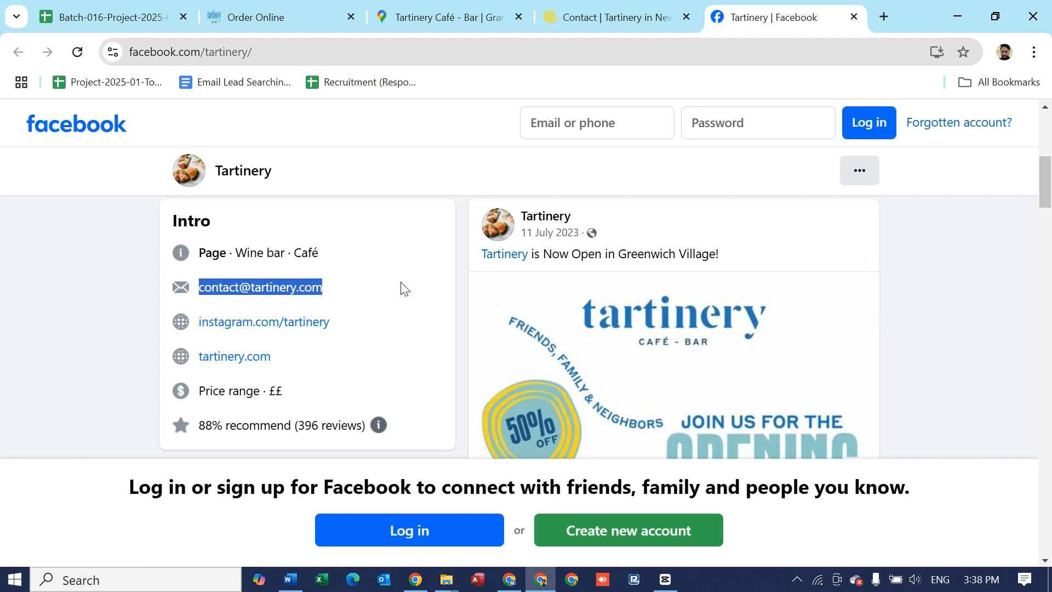
# In the spreadsheet, paste the café's general contact email into row 2's Email Address cell and widen that column to fit.
pyautogui.click(143, 4)
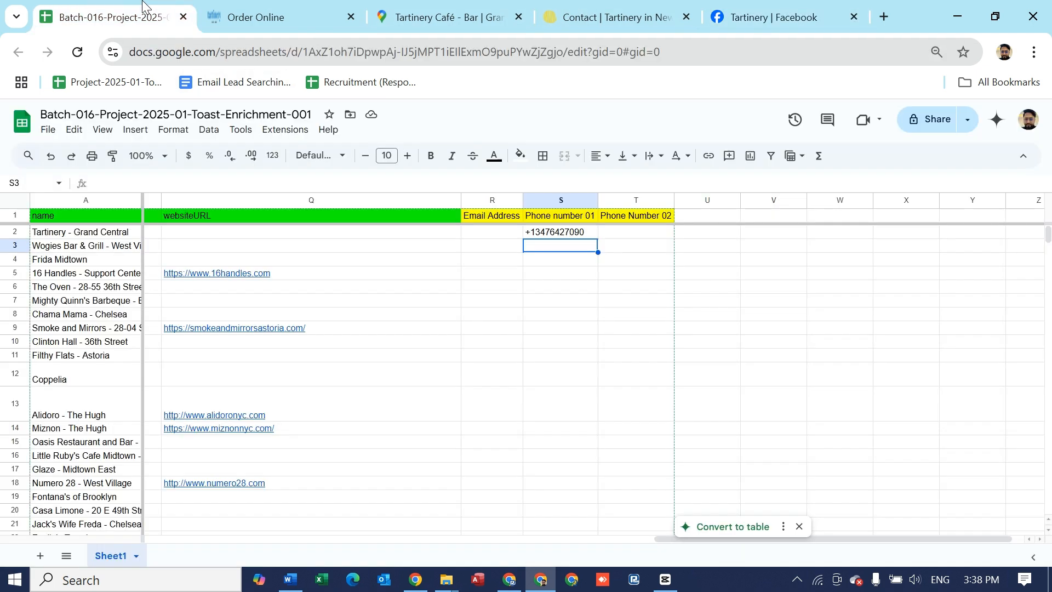
pyautogui.doubleClick(503, 233)
pyautogui.hotkey('ctrl', 'v')
pyautogui.press('Return')
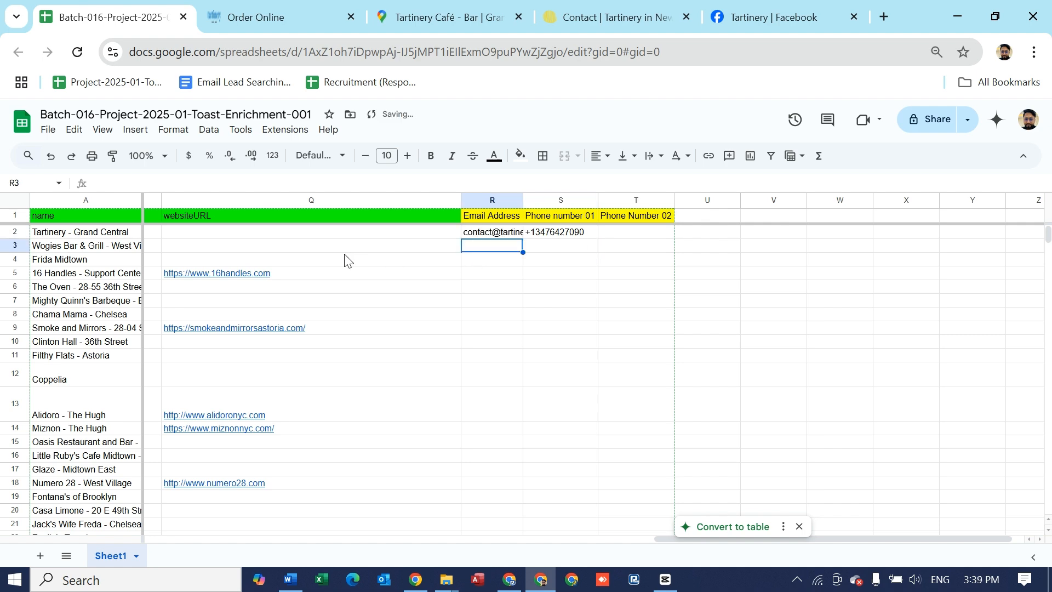
pyautogui.moveTo(523, 200); pyautogui.dragTo(571, 199)
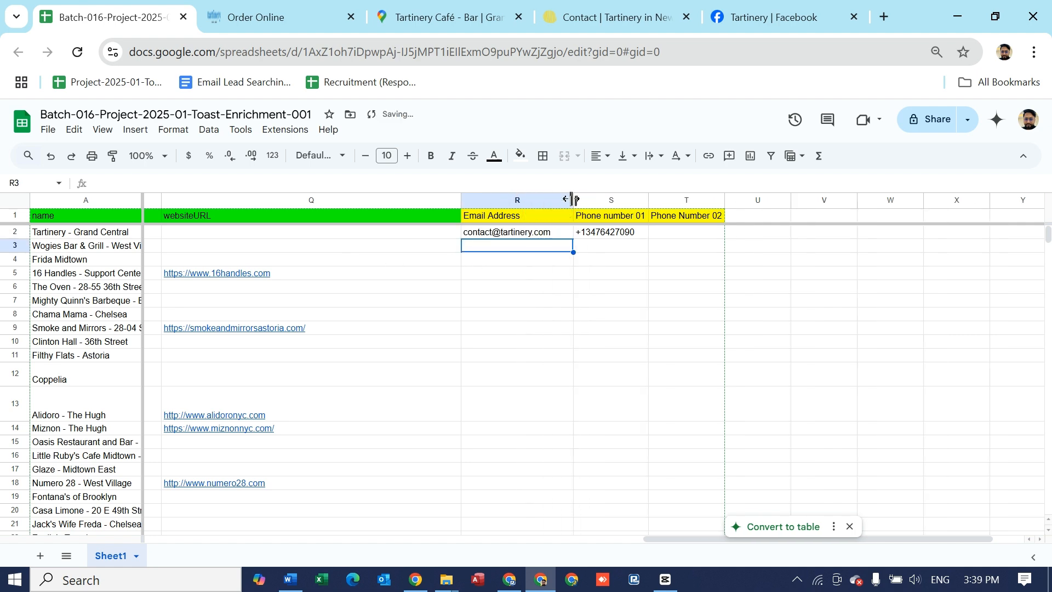
# Recheck Tartinery's Contact page and Google Maps listing against the spreadsheet, and return to the sheet.
pyautogui.hscroll(-4, 451, 287)
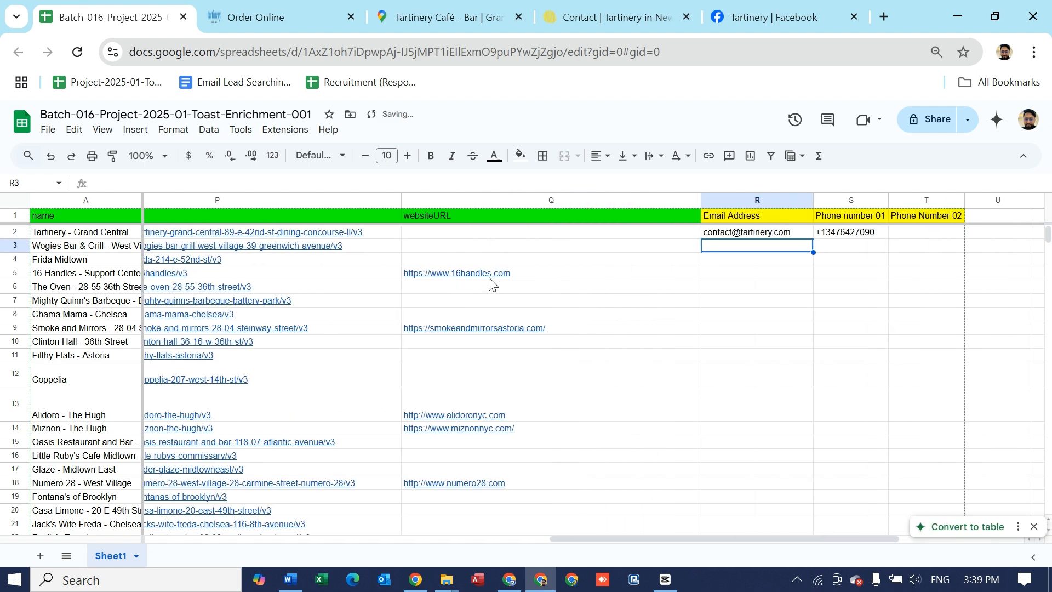
pyautogui.click(569, 12)
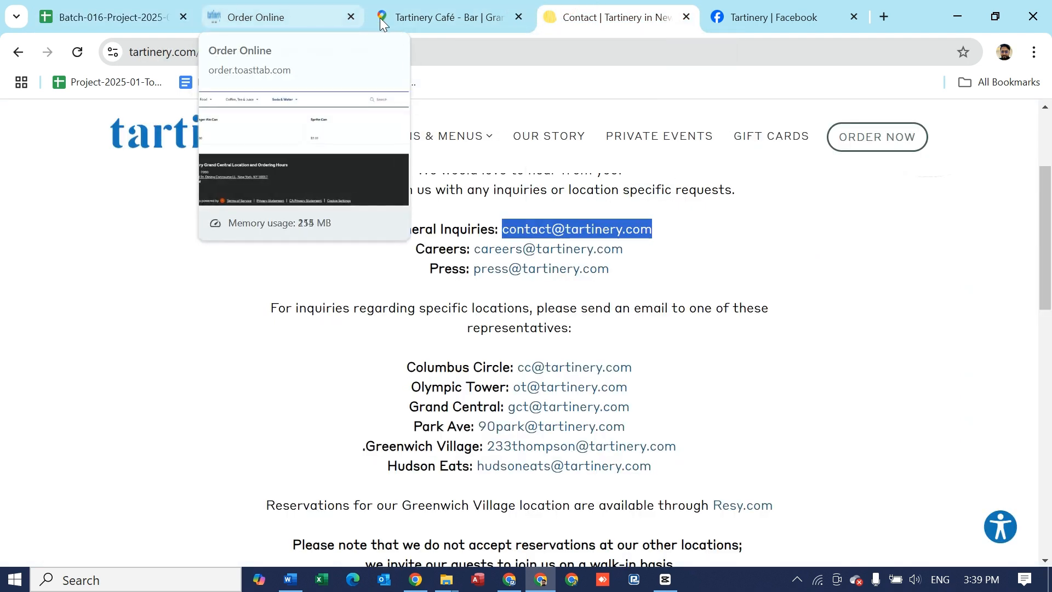
pyautogui.click(428, 17)
pyautogui.scroll(6, 94, 302)
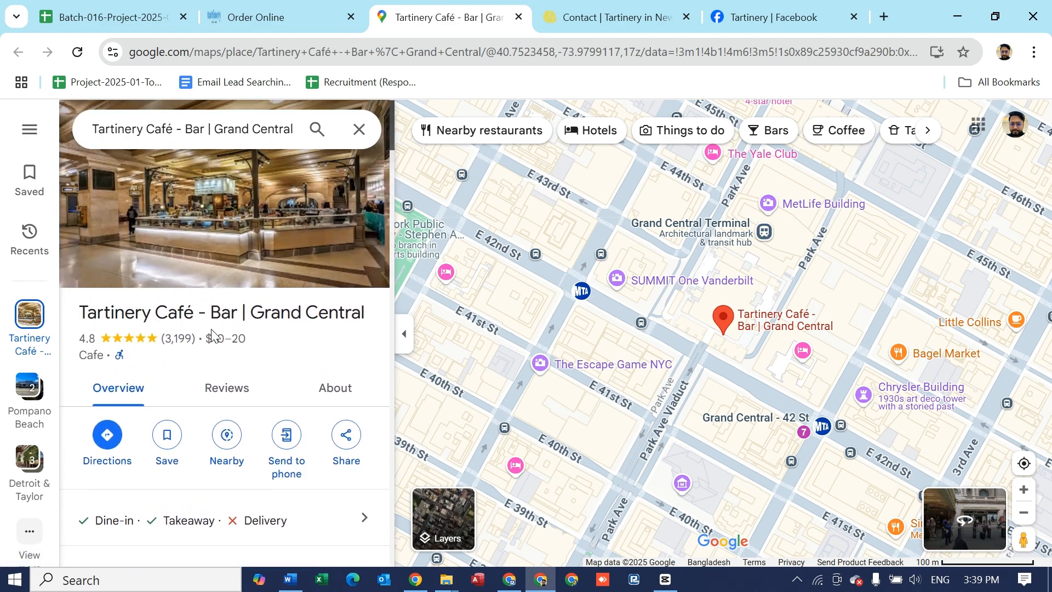
pyautogui.click(145, 17)
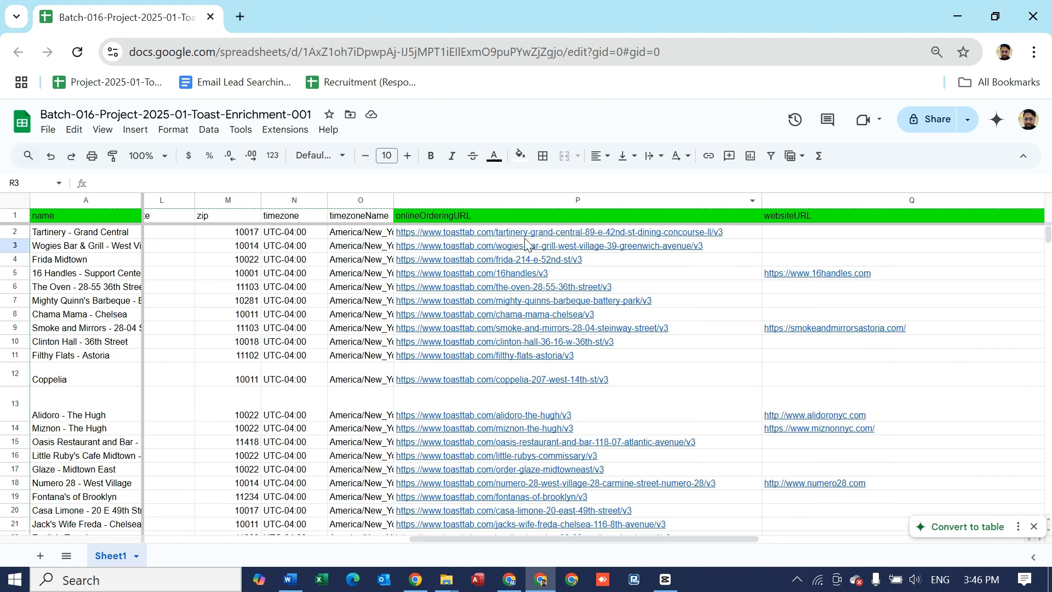
# Look down the onlineOrderingURL column for the first restaurant without an ordering link and select its name and empty link cell.
pyautogui.scroll(-5, 482, 380)
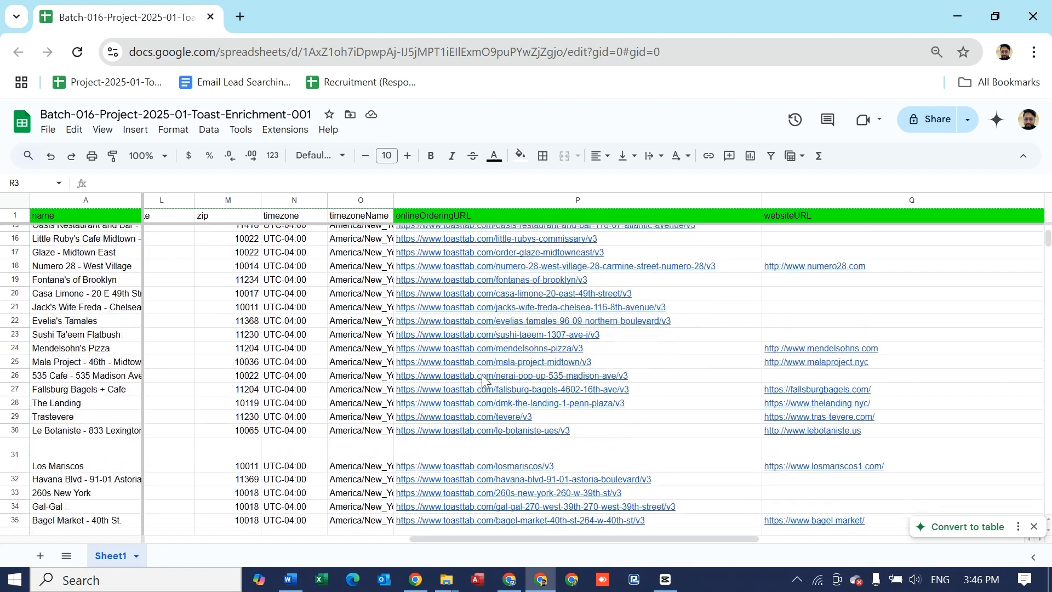
pyautogui.scroll(-1, 482, 380)
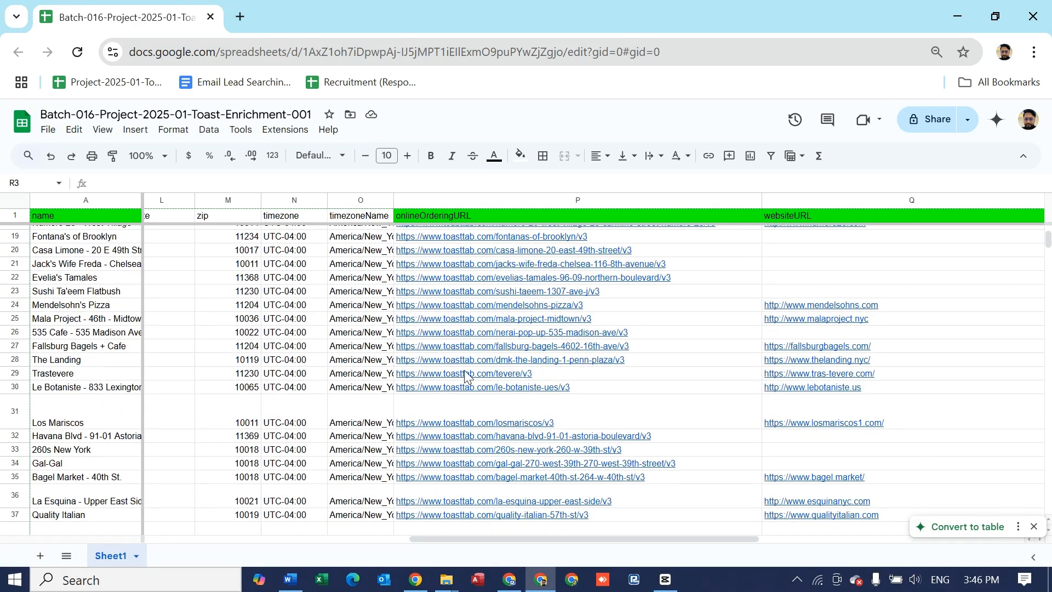
pyautogui.moveTo(466, 377)
pyautogui.scroll(-6, 466, 377)
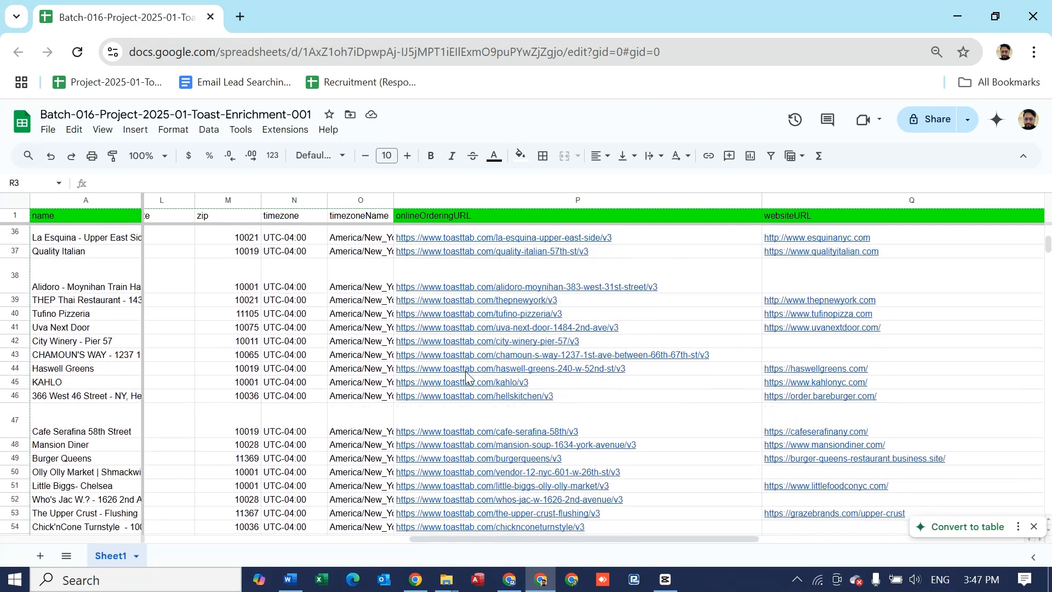
pyautogui.scroll(-1, 467, 377)
pyautogui.scroll(-6, 467, 377)
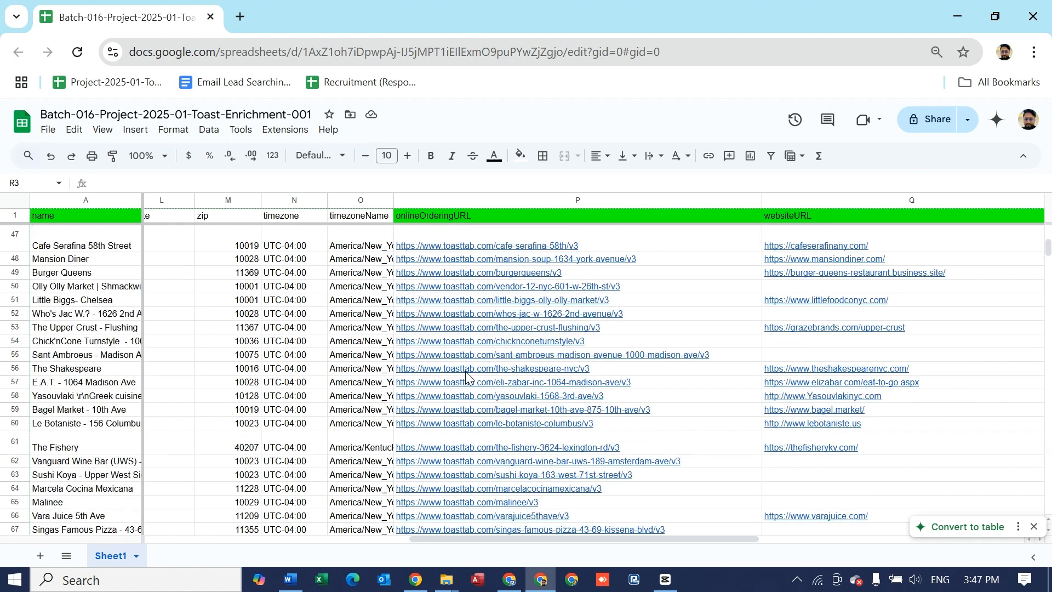
pyautogui.scroll(-10, 466, 377)
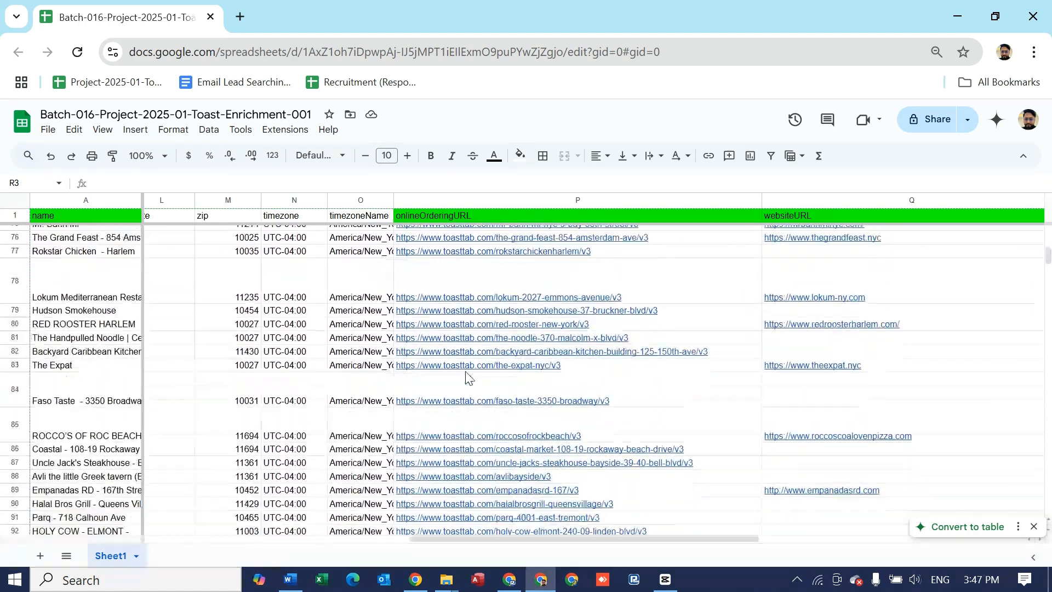
pyautogui.scroll(-13, 466, 377)
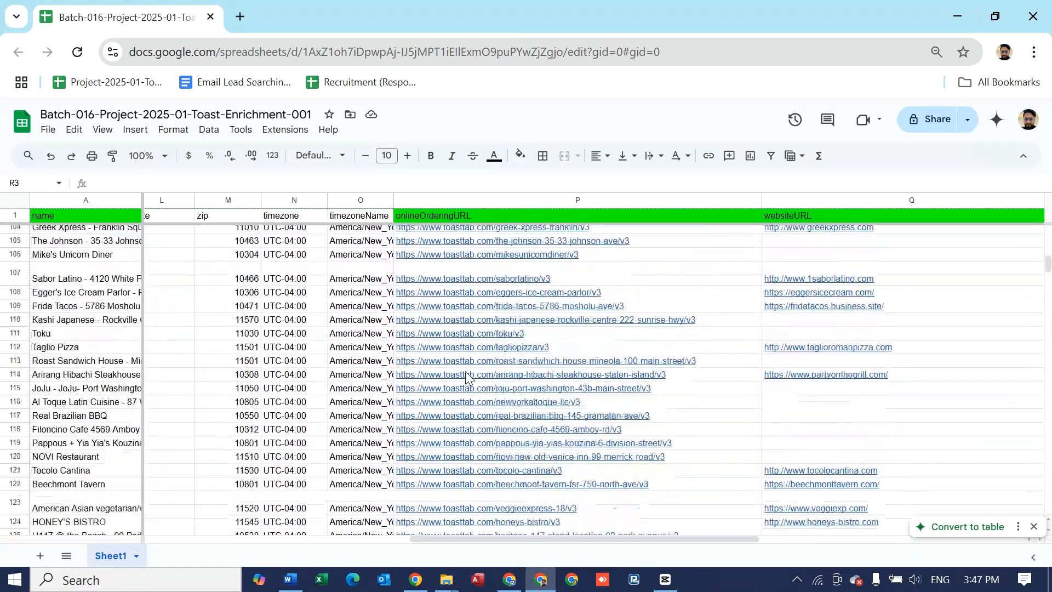
pyautogui.scroll(-12, 466, 377)
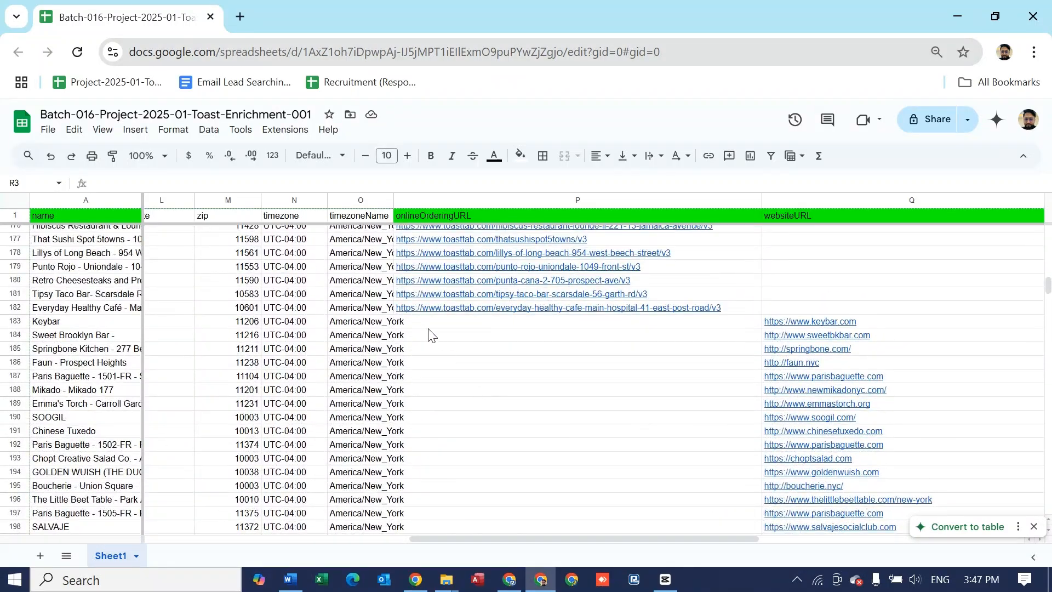
pyautogui.click(427, 325)
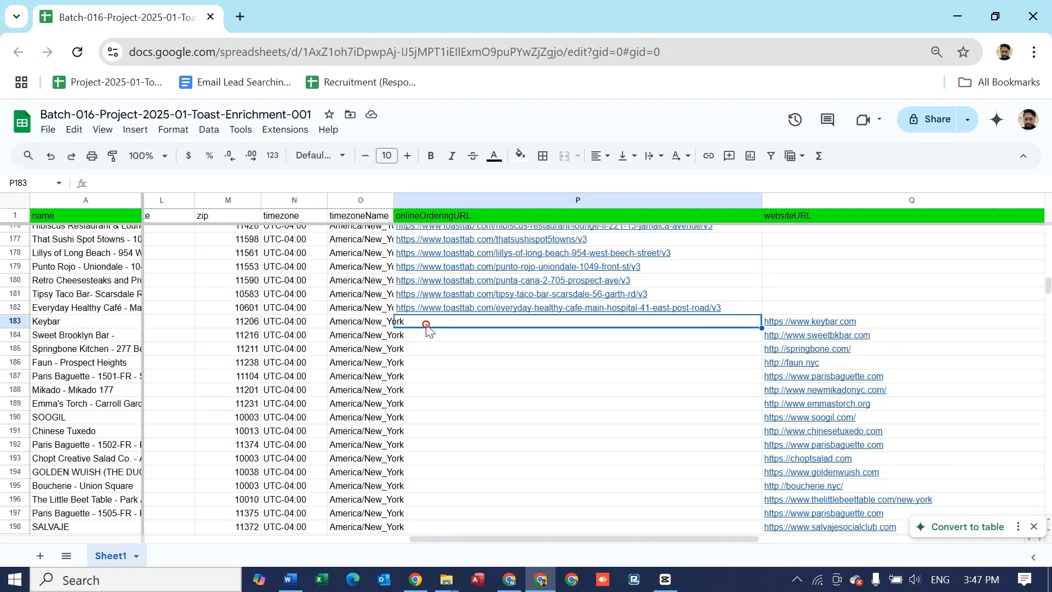
pyautogui.click(77, 324)
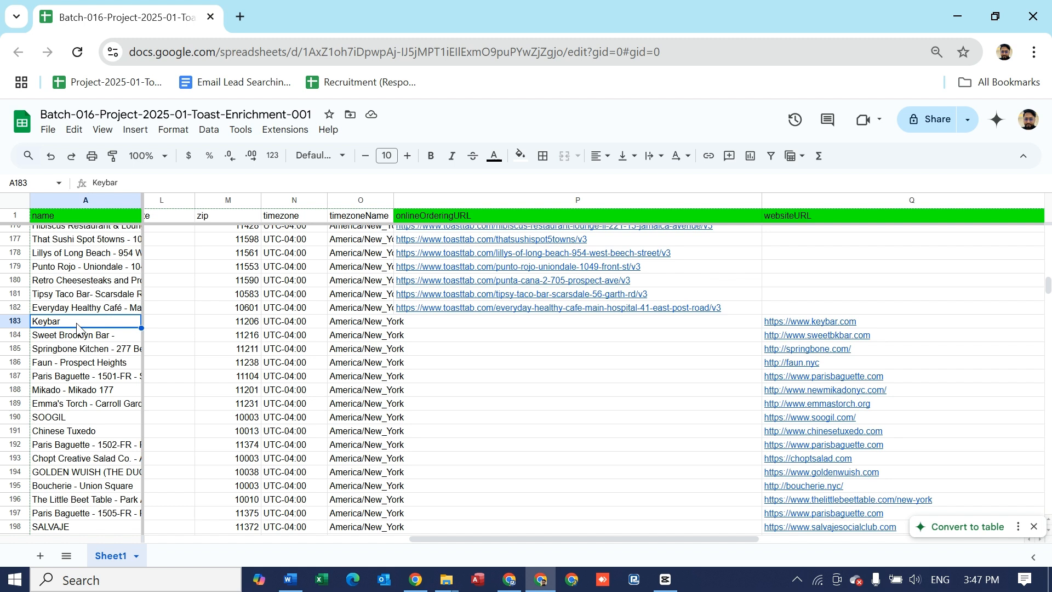
pyautogui.click(425, 327)
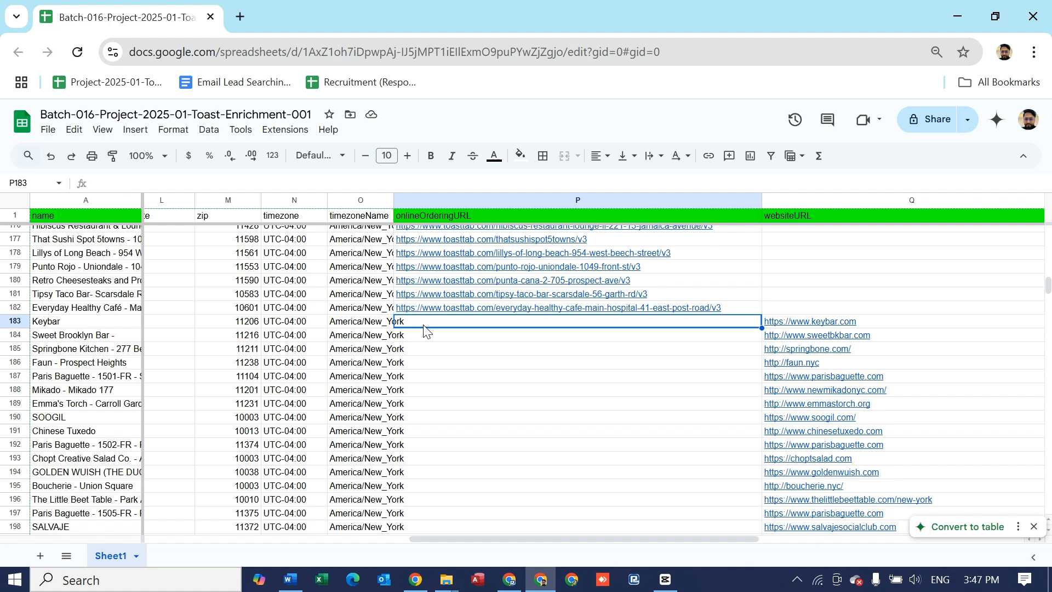
# Open the Keybar website from the websiteURL cell in row 183.
pyautogui.press('Right')
pyautogui.hscroll(5, 425, 328)
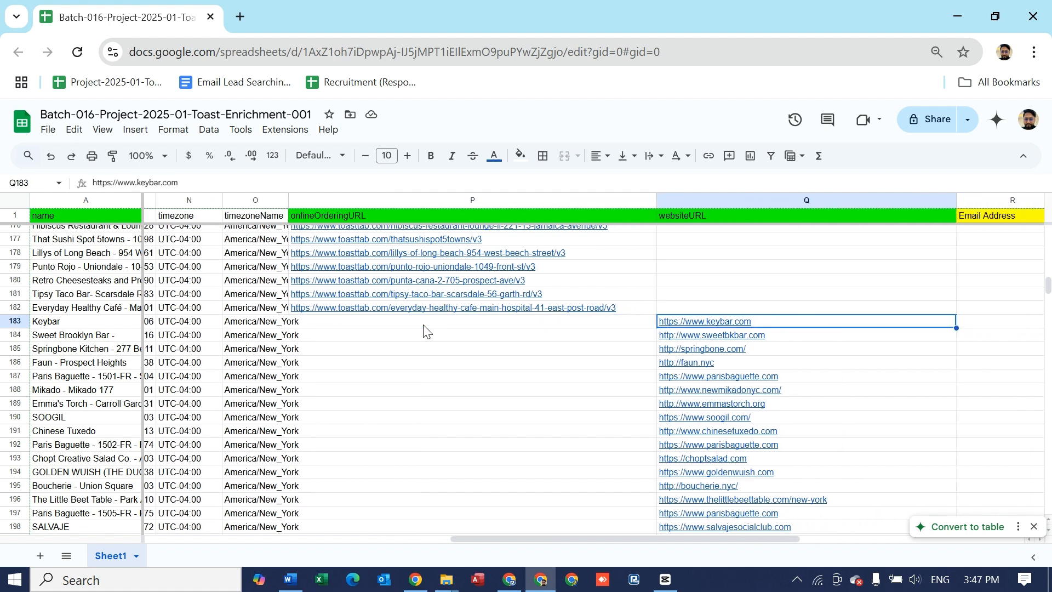
pyautogui.moveTo(595, 329)
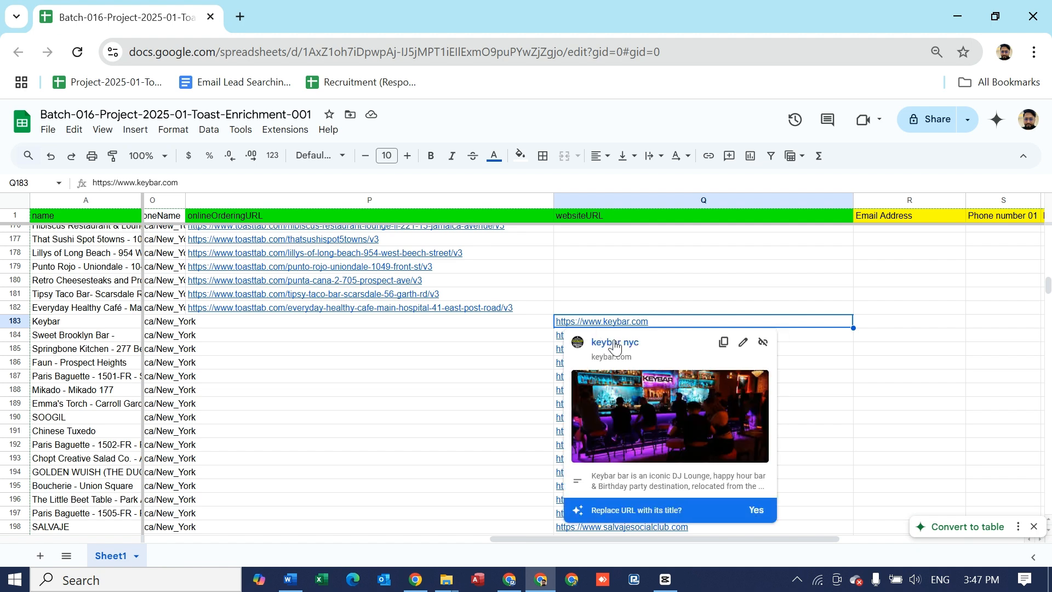
pyautogui.click(615, 344)
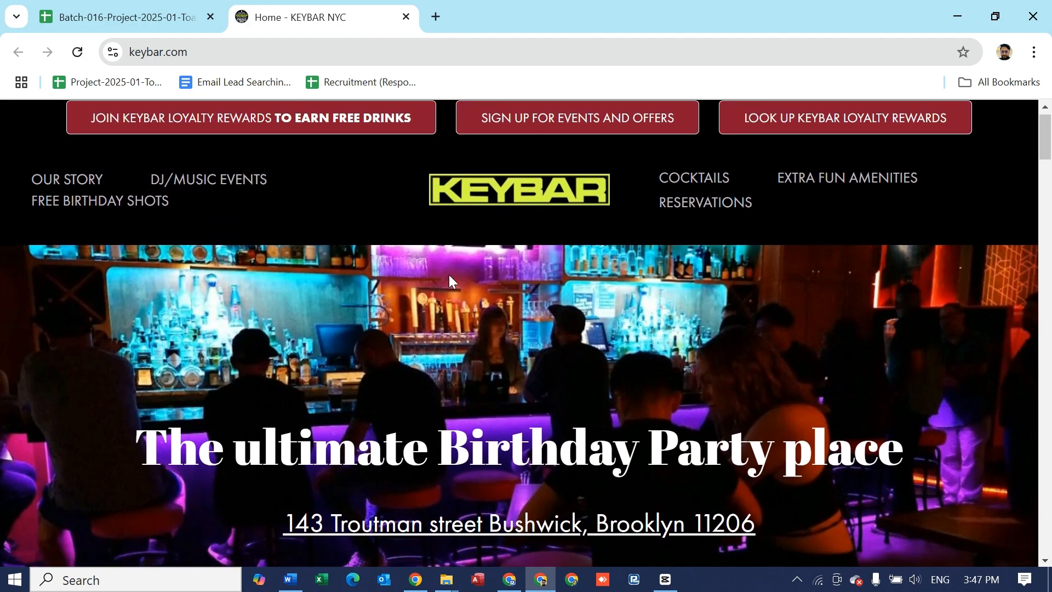
# Find the contact details in the Keybar homepage footer and copy the email address.
pyautogui.scroll(-10, 464, 360)
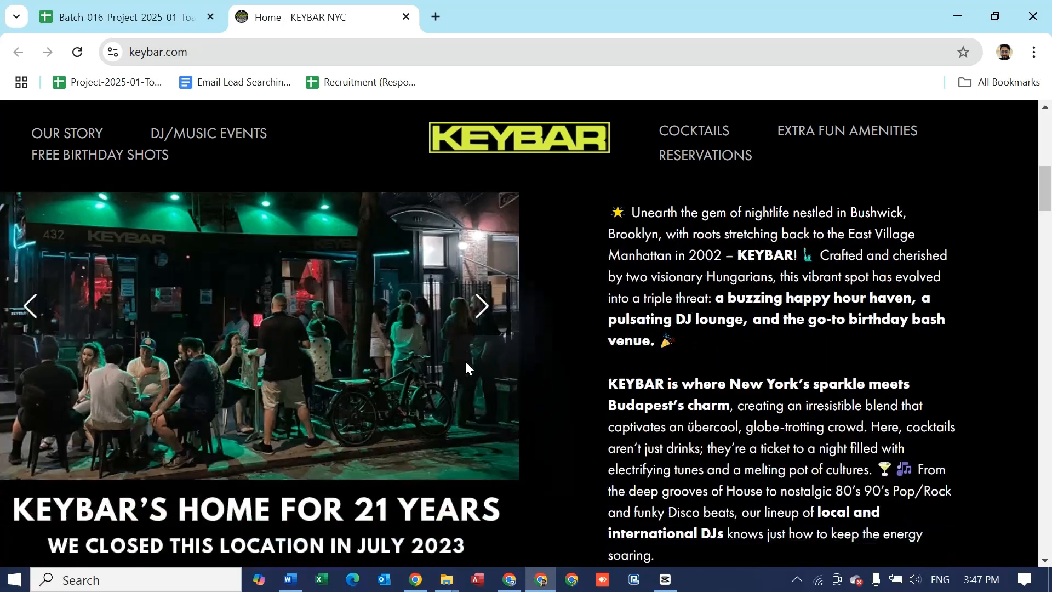
pyautogui.scroll(-15, 466, 363)
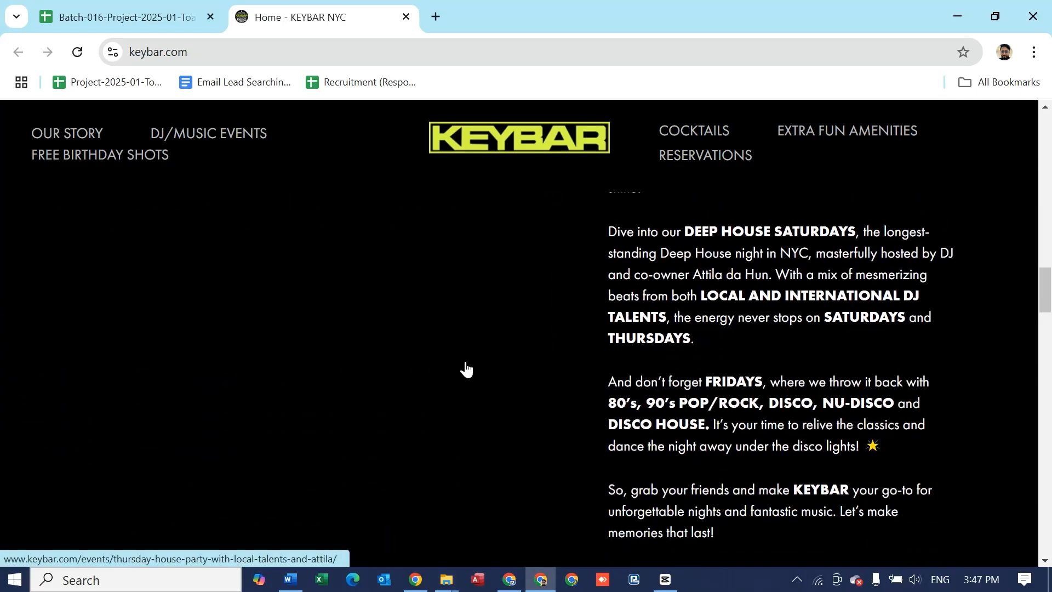
pyautogui.scroll(-15, 466, 367)
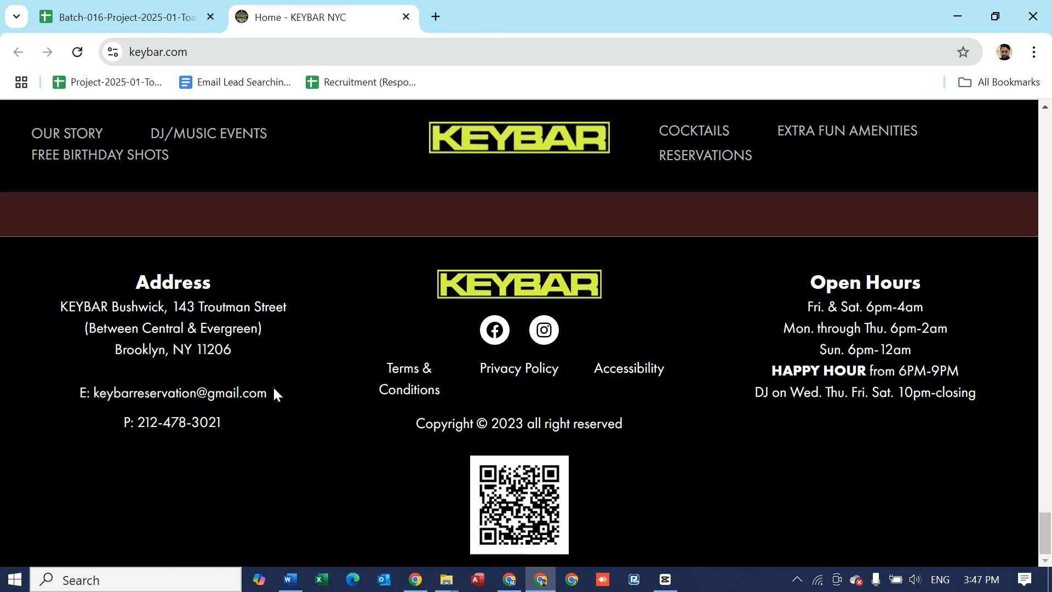
pyautogui.moveTo(266, 392); pyautogui.dragTo(95, 395)
pyautogui.hotkey('ctrl', 'c')
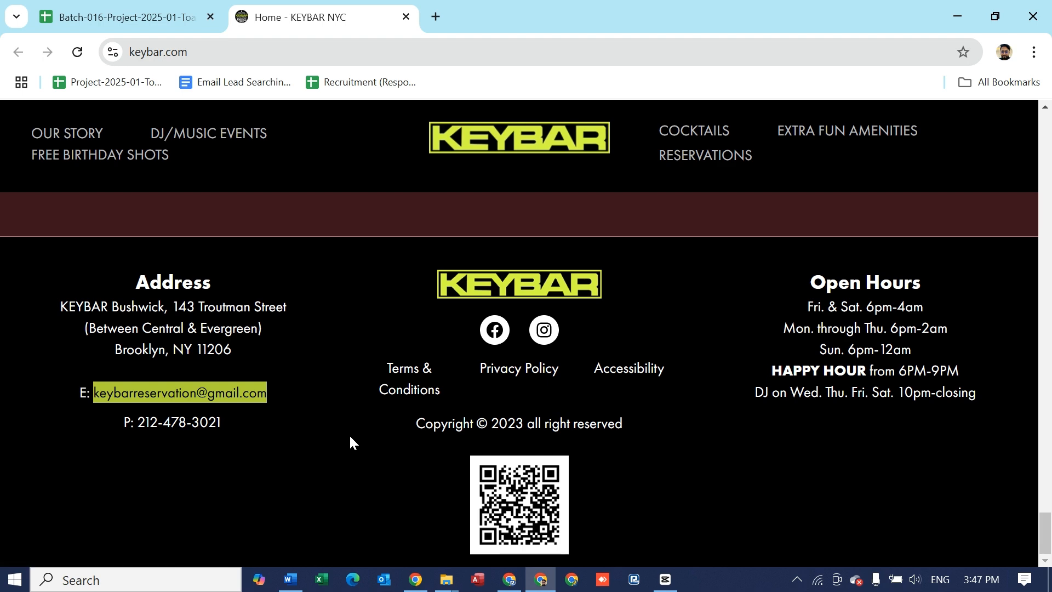
# Back in the spreadsheet, paste the copied email into Keybar's Email Address cell in row 183.
pyautogui.click(114, 8)
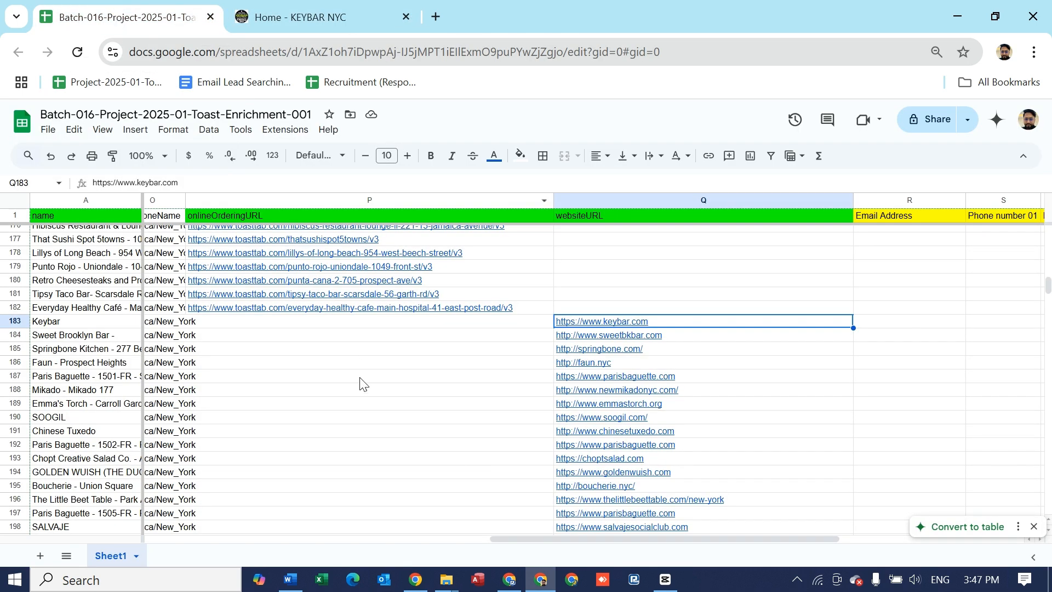
pyautogui.hscroll(5, 733, 363)
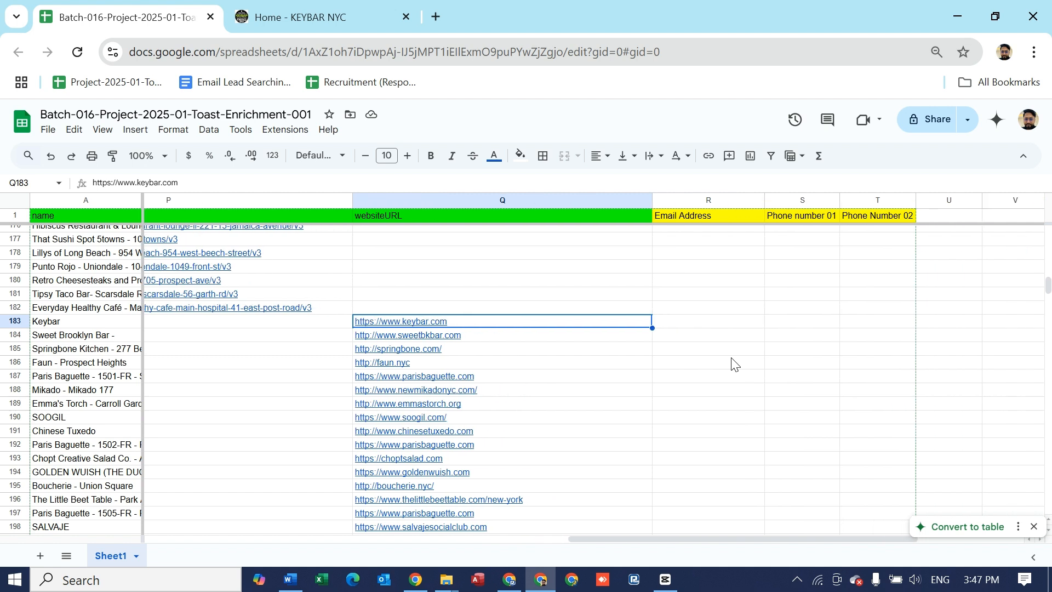
pyautogui.doubleClick(657, 321)
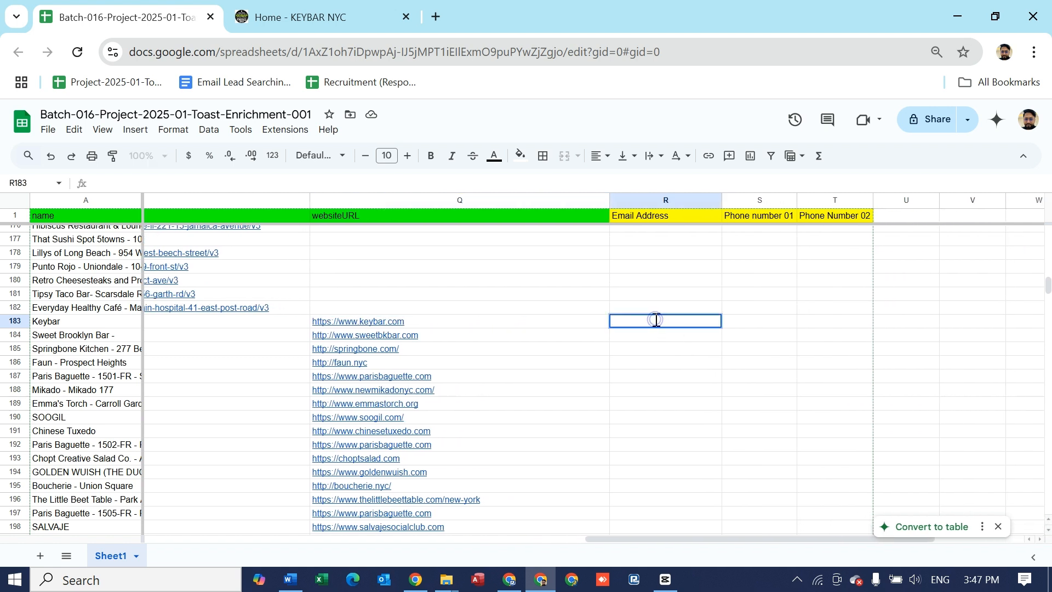
pyautogui.hotkey('ctrl', 'v')
pyautogui.click(755, 363)
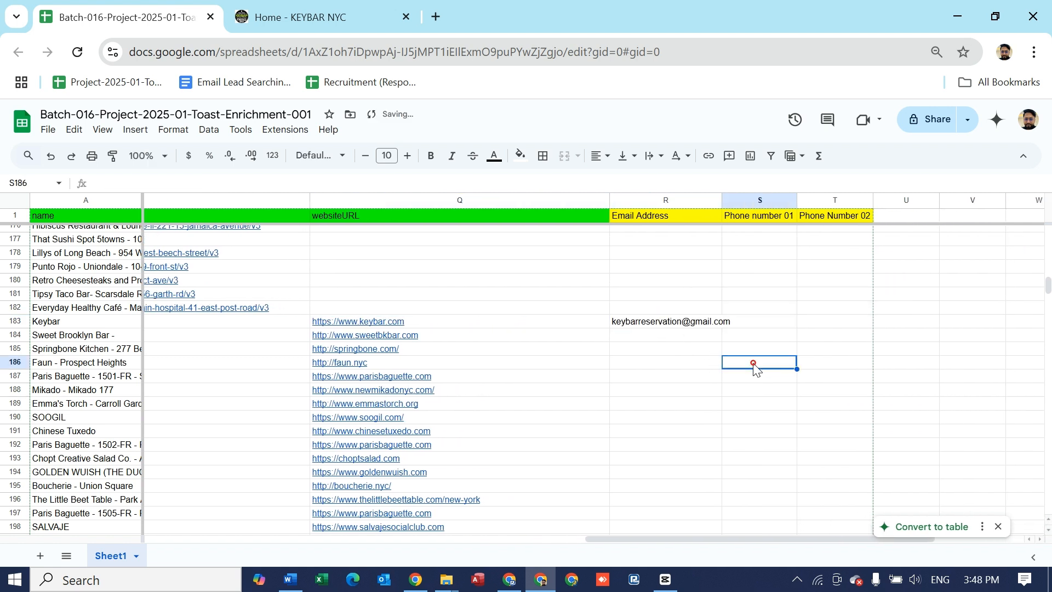
# Copy the phone number from the Keybar website footer into Keybar's Phone number 01 cell in row 183.
pyautogui.click(756, 323)
pyautogui.click(335, 19)
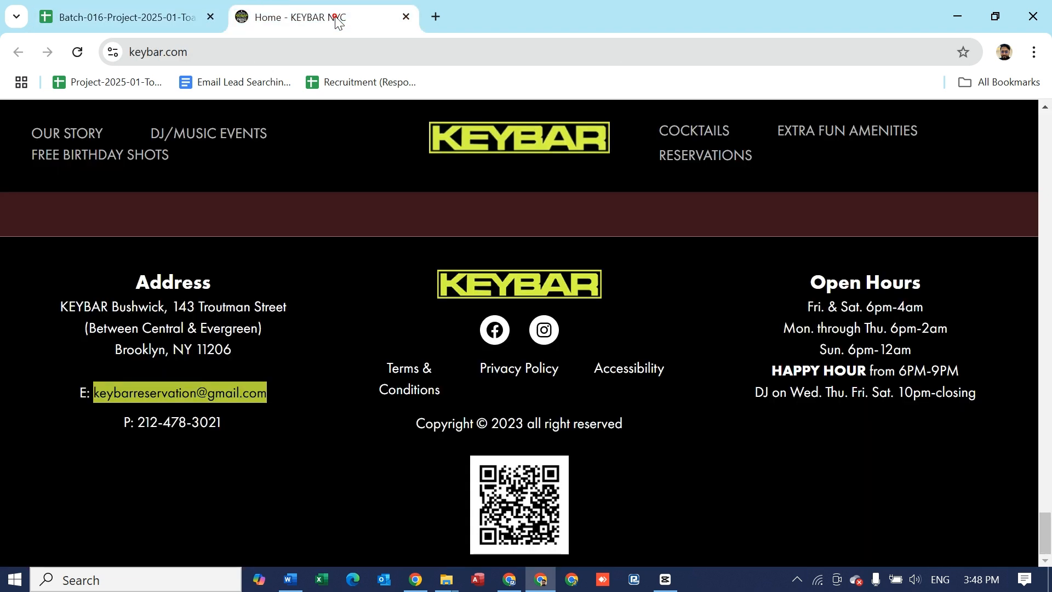
pyautogui.moveTo(227, 420); pyautogui.dragTo(147, 424)
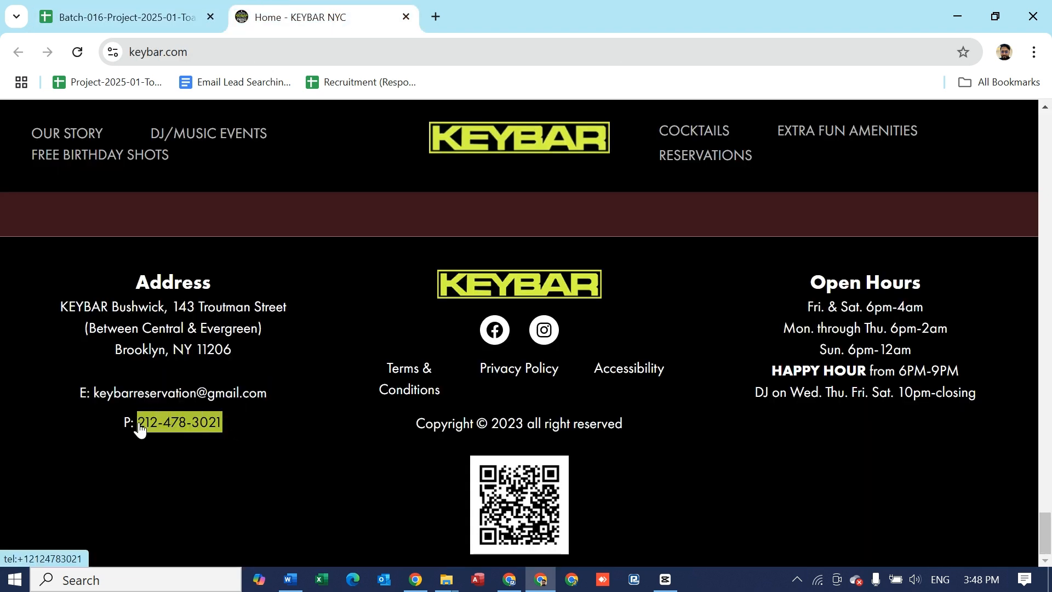
pyautogui.click(90, 25)
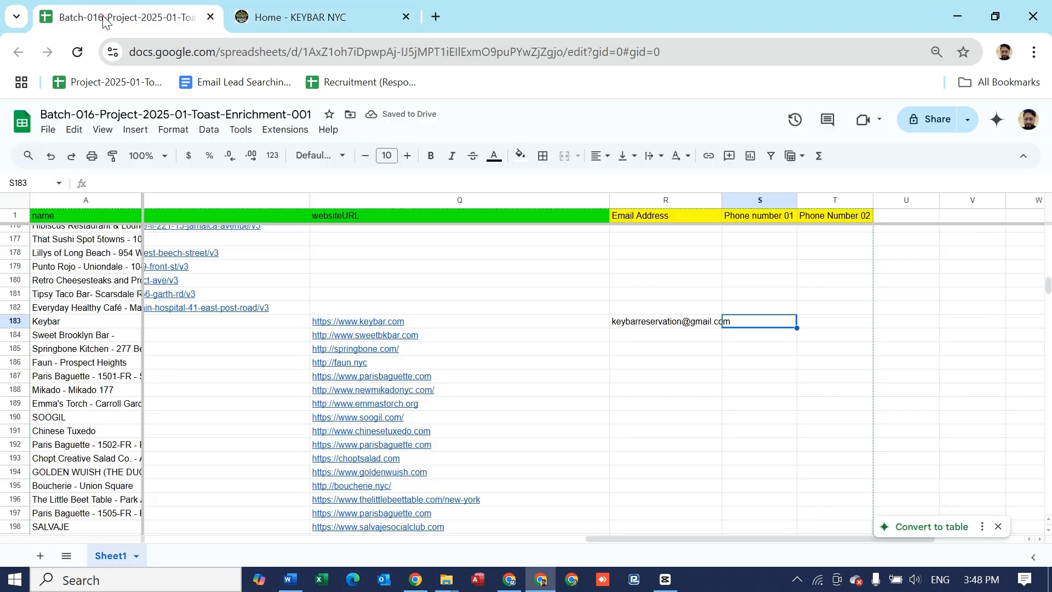
pyautogui.doubleClick(762, 322)
pyautogui.hotkey('ctrl', 'v')
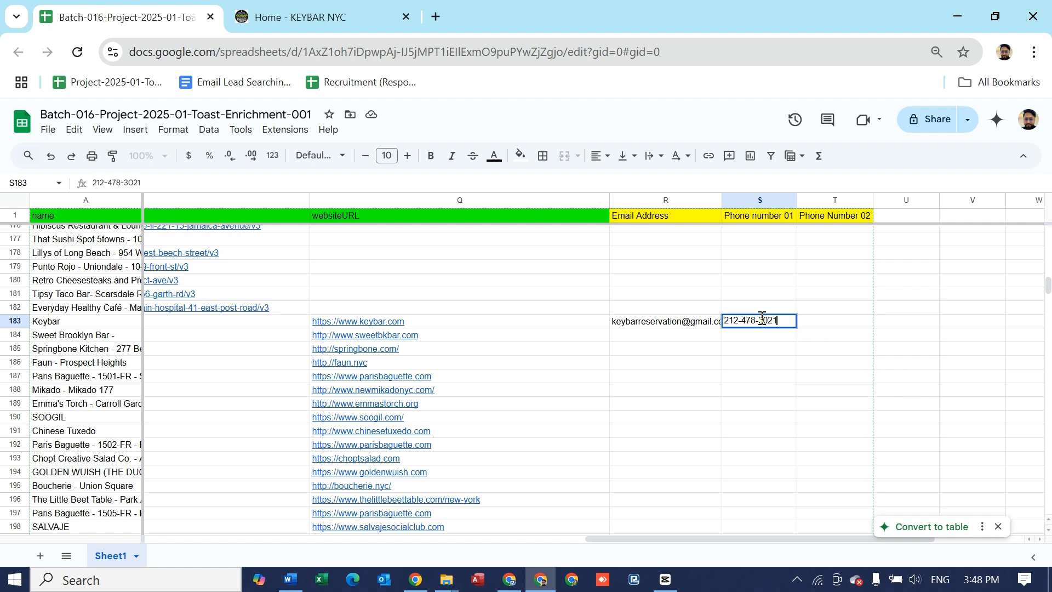
pyautogui.press('Tab')
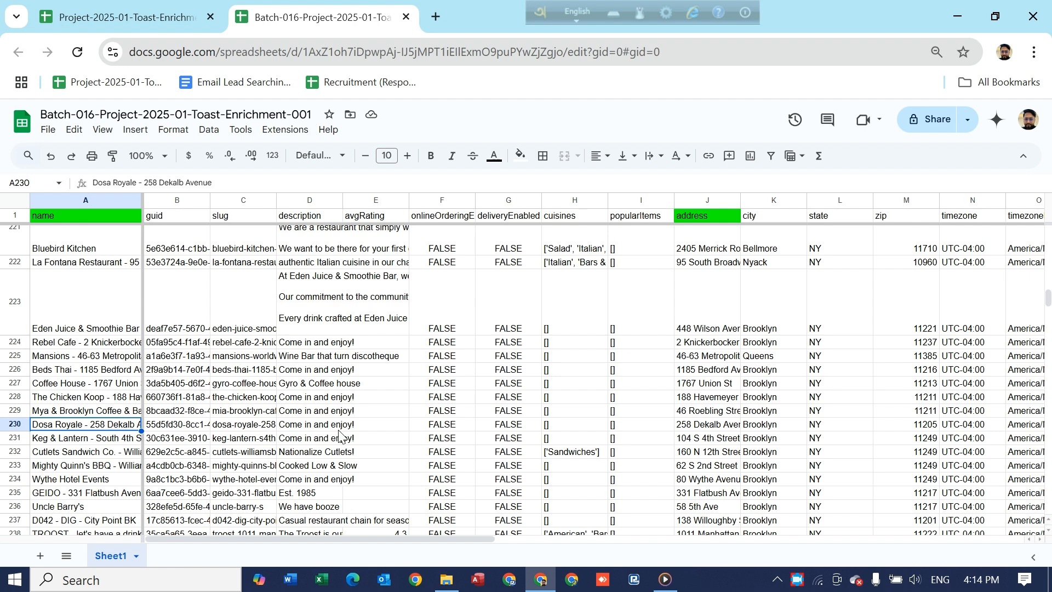
# Check the onlineOrderingURL and websiteURL cells of Dosa Royale in row 230, and copy the restaurant's name cell.
pyautogui.hscroll(3, 340, 437)
pyautogui.hscroll(5, 340, 437)
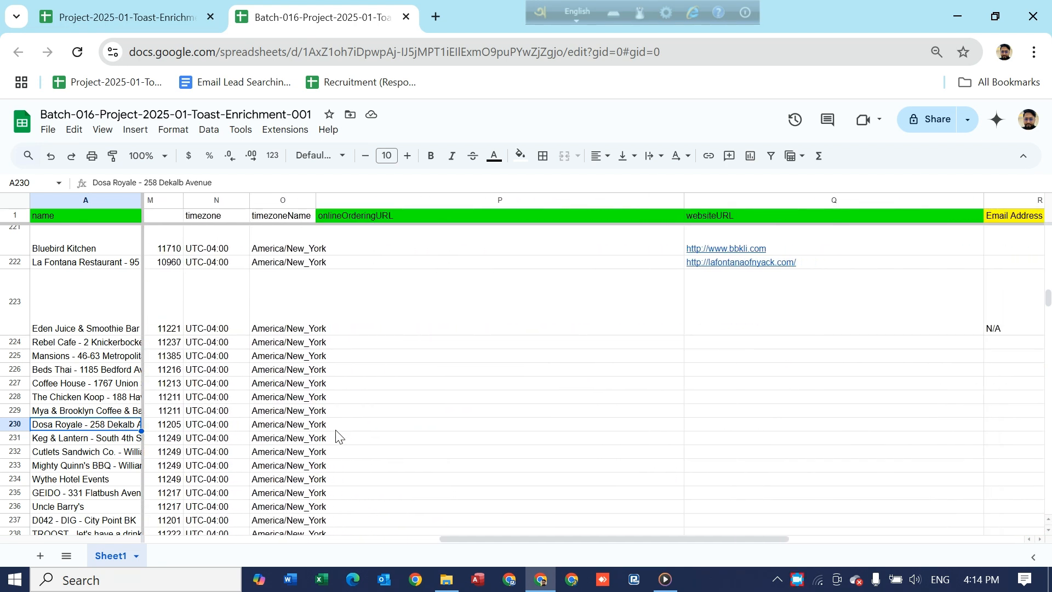
pyautogui.hscroll(2, 336, 436)
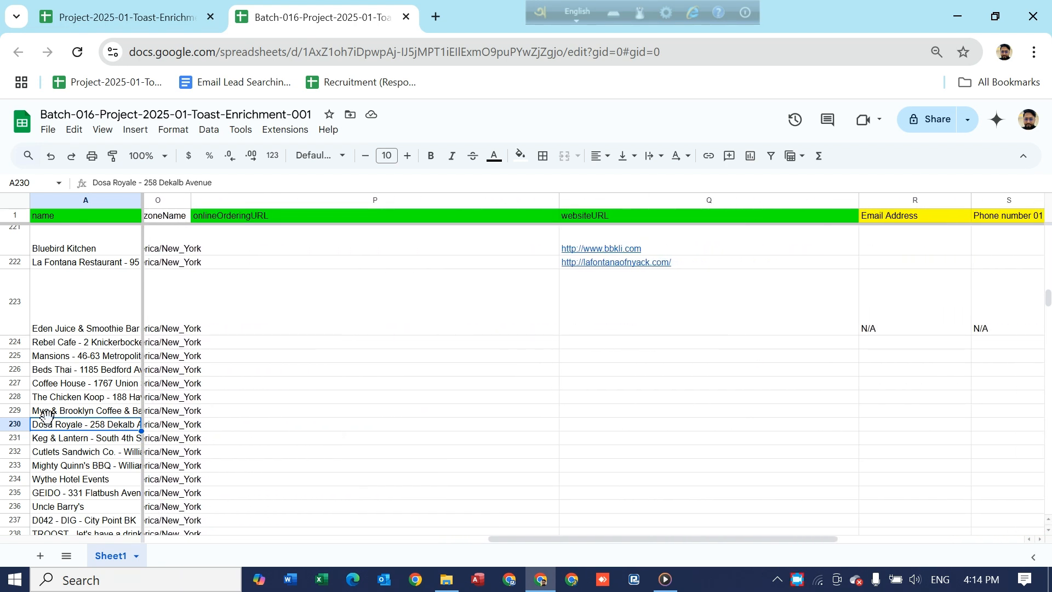
pyautogui.click(14, 425)
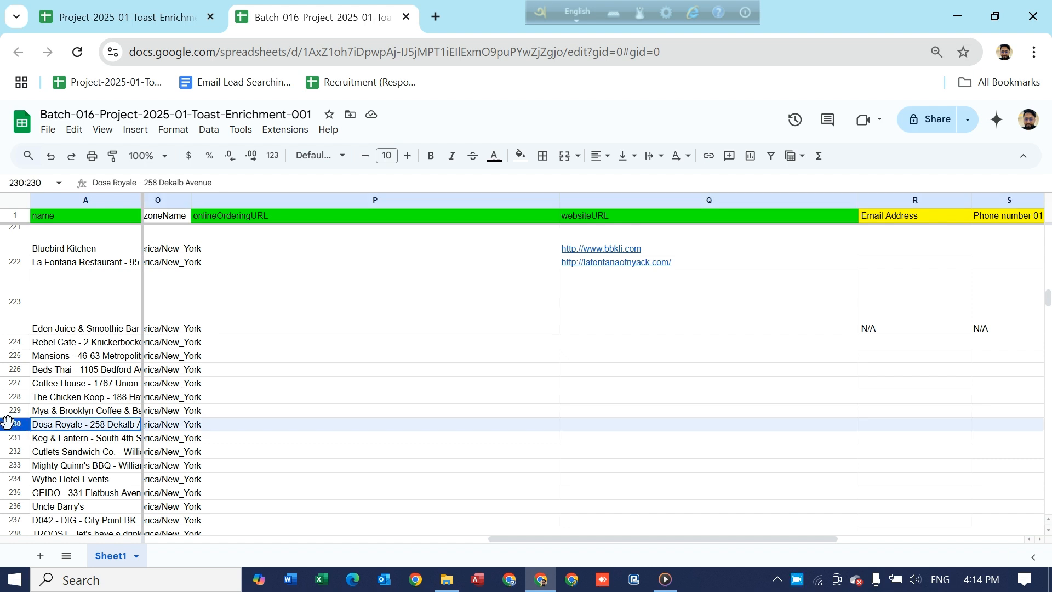
pyautogui.click(316, 433)
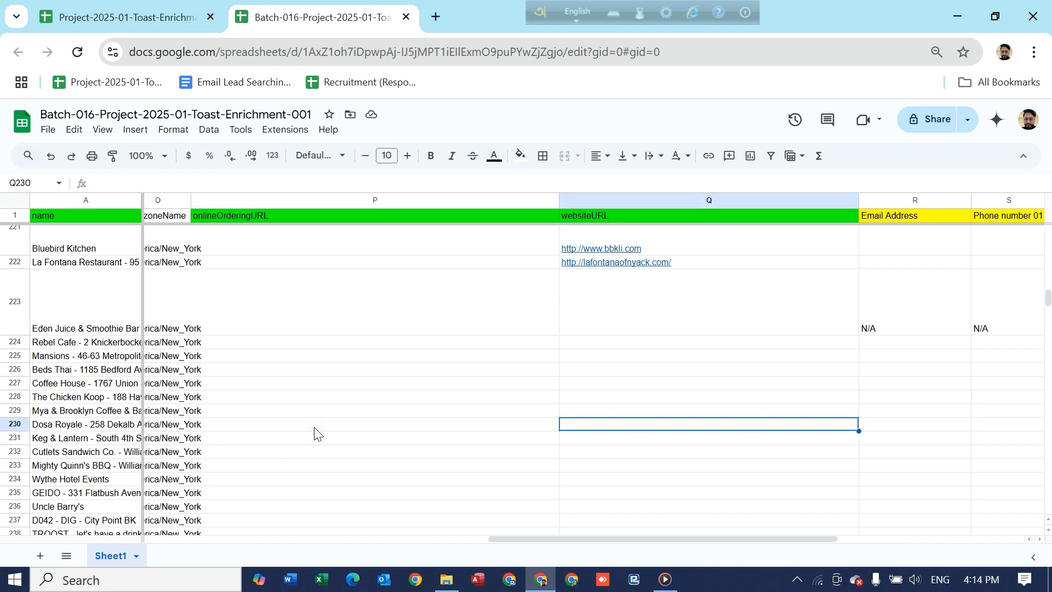
pyautogui.press('Left')
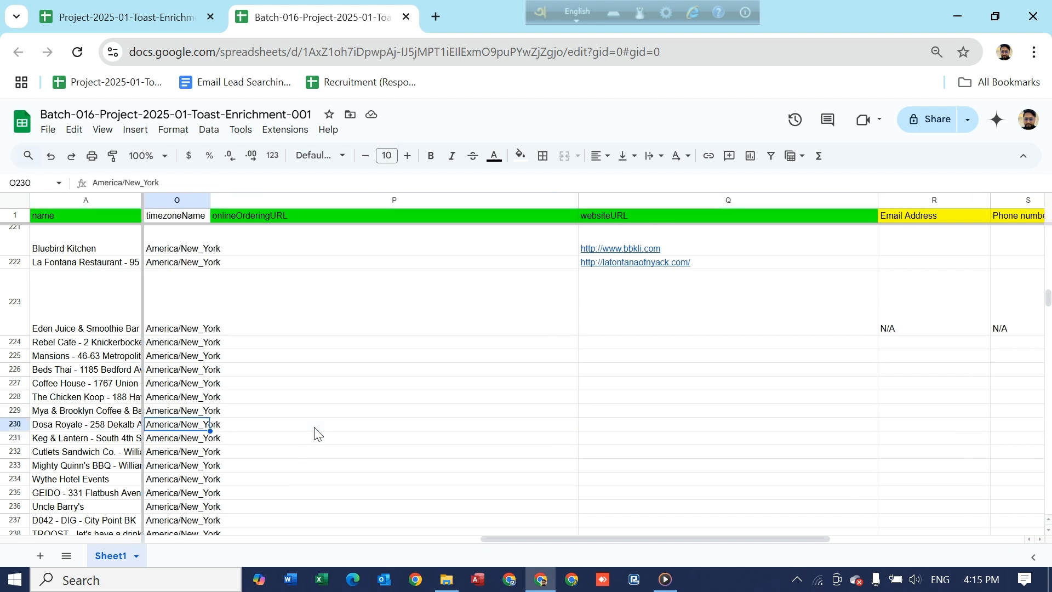
pyautogui.click(72, 427)
pyautogui.hotkey('ctrl', 'c')
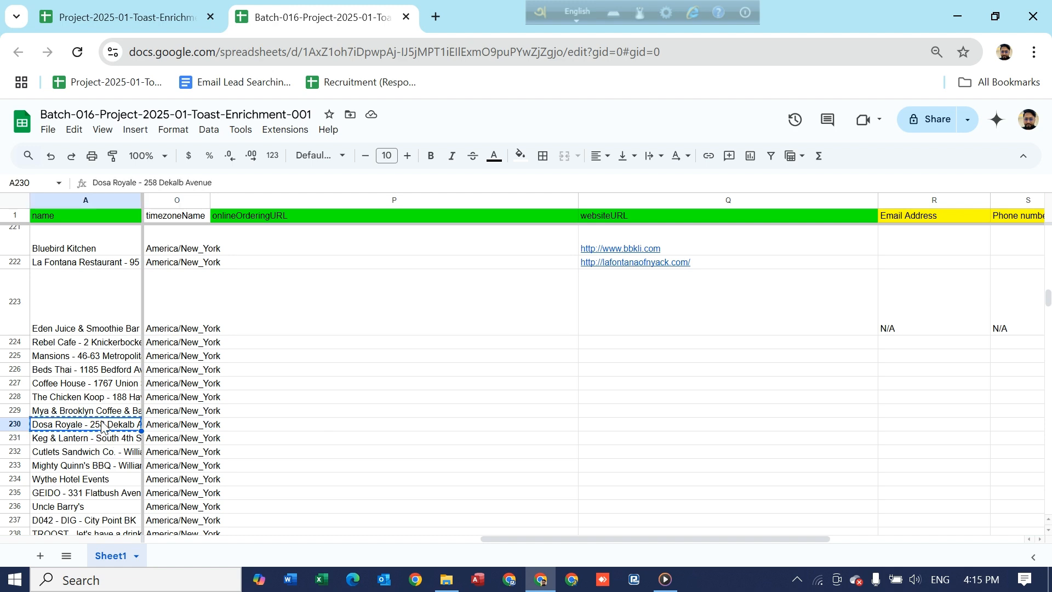
# Widen the name column so that Dosa Royale's full name and street address fit in the cell.
pyautogui.hscroll(-10, 303, 439)
pyautogui.hscroll(-1, 303, 438)
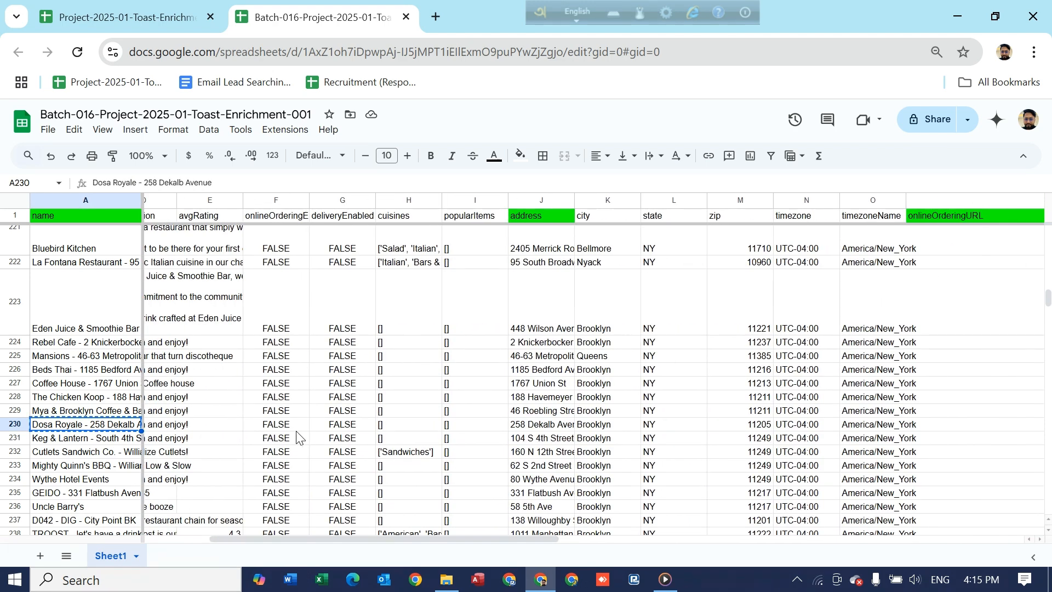
pyautogui.moveTo(140, 197); pyautogui.dragTo(206, 198)
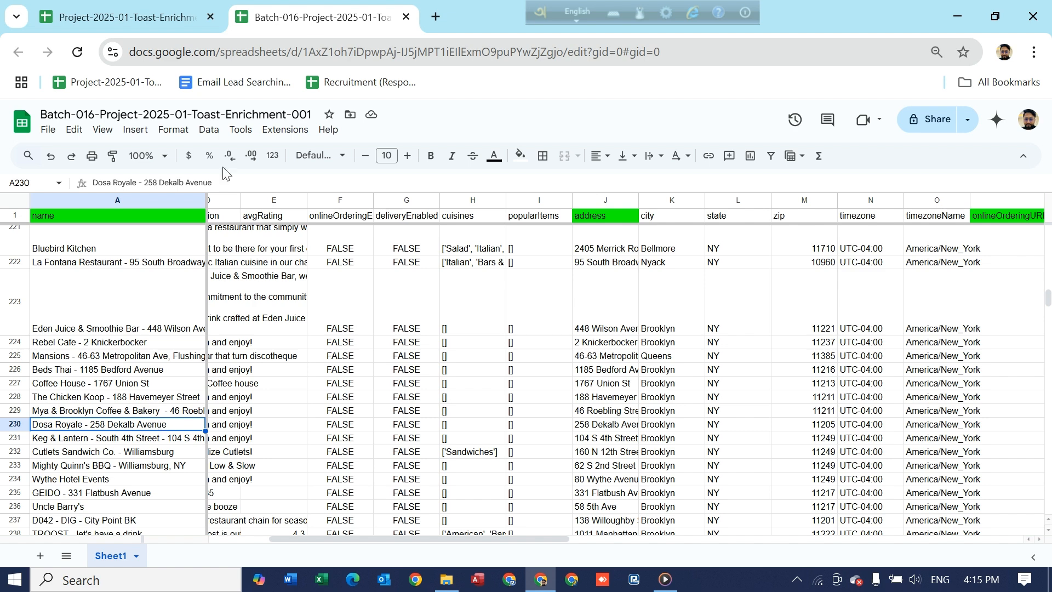
# Search Google in a new tab for the copied Dosa Royale name and copy the phone number from its business listing.
pyautogui.click(437, 17)
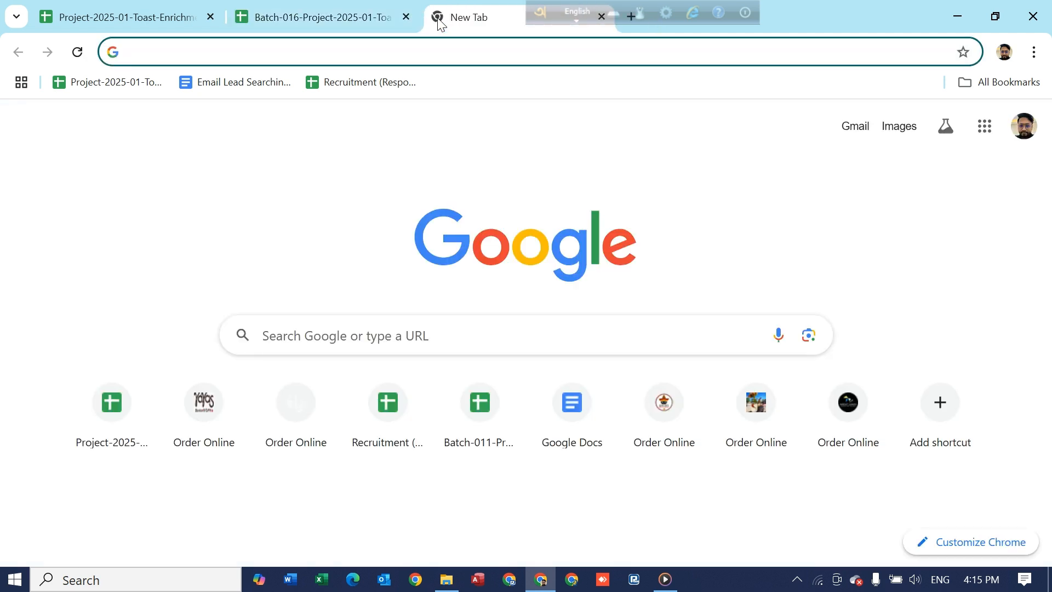
pyautogui.hotkey('ctrl', 'v')
pyautogui.press('Return')
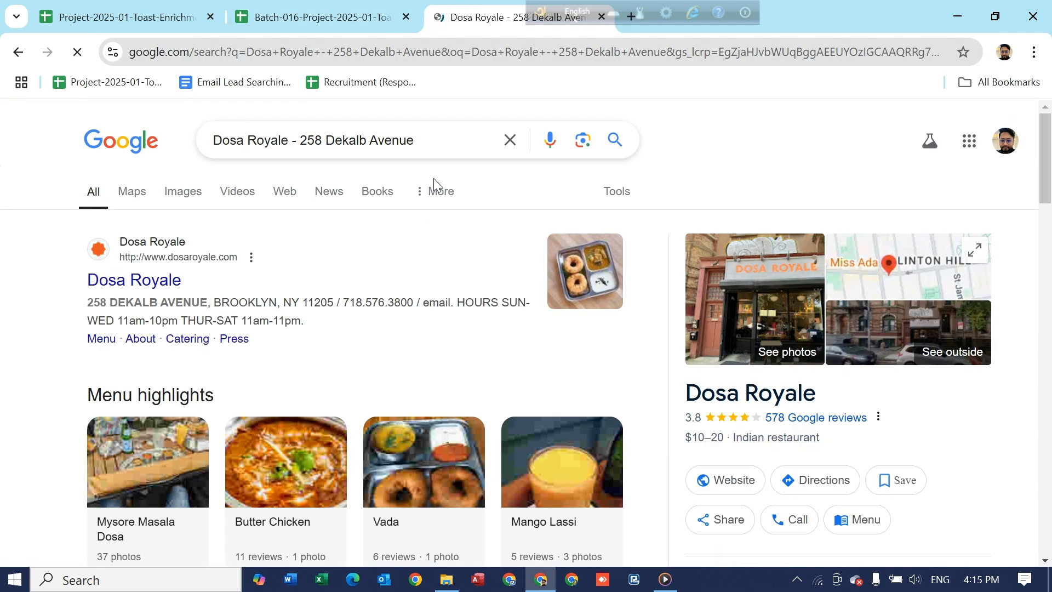
pyautogui.scroll(-2, 680, 383)
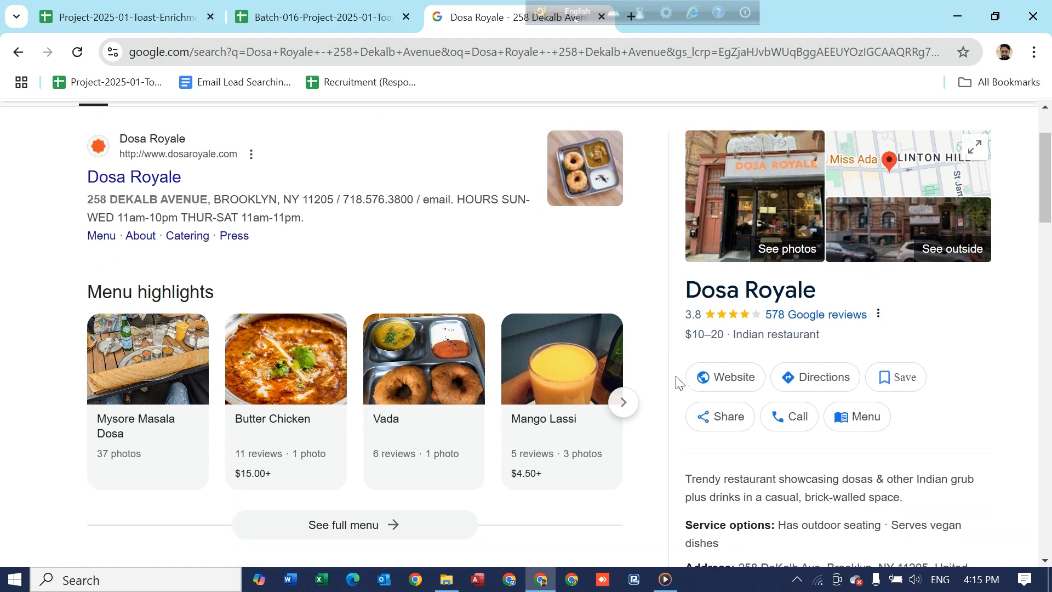
pyautogui.scroll(-5, 764, 417)
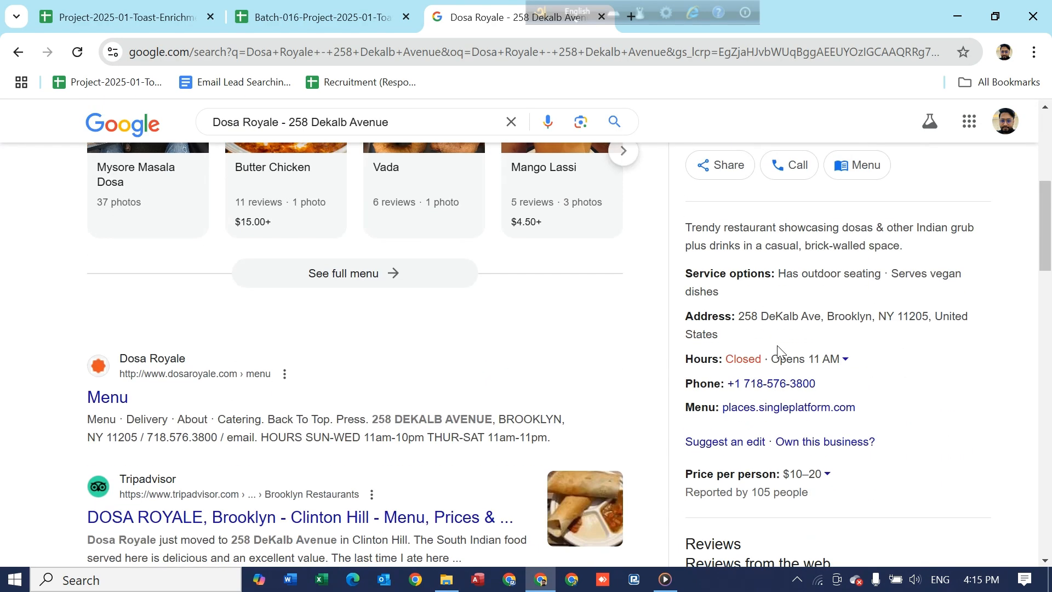
pyautogui.moveTo(830, 357); pyautogui.dragTo(726, 351)
# Back in the spreadsheet, paste the copied phone number into Dosa Royale's Phone number 01 cell in row 230.
pyautogui.click(316, 17)
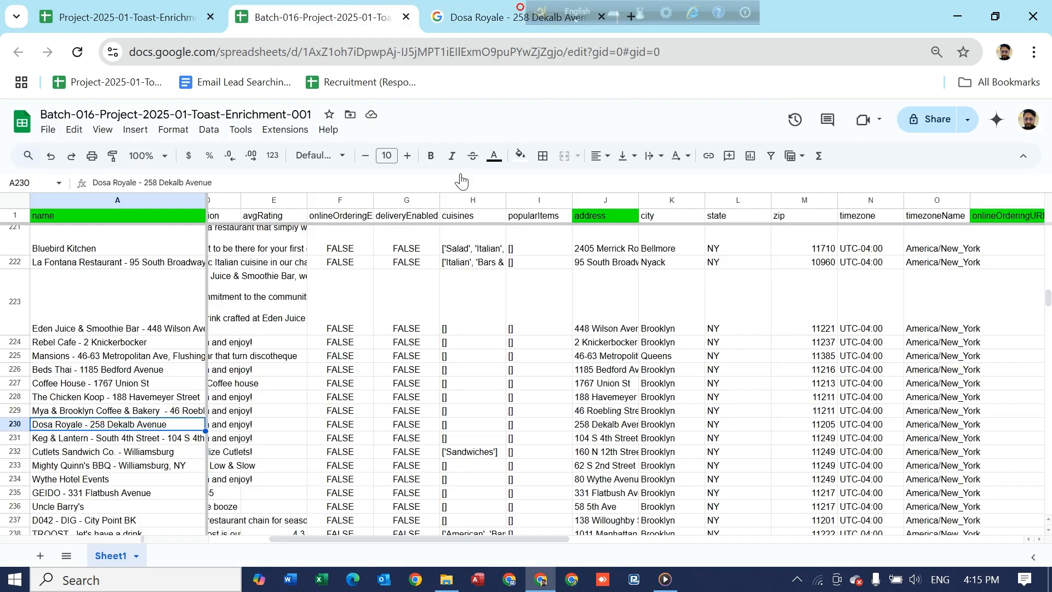
pyautogui.hscroll(10, 532, 370)
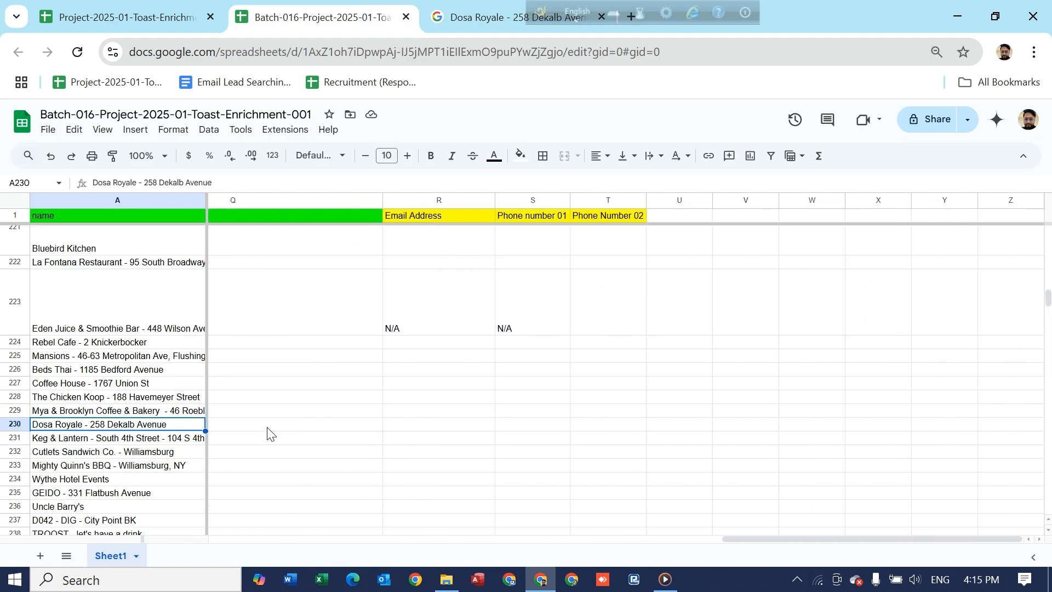
pyautogui.doubleClick(508, 426)
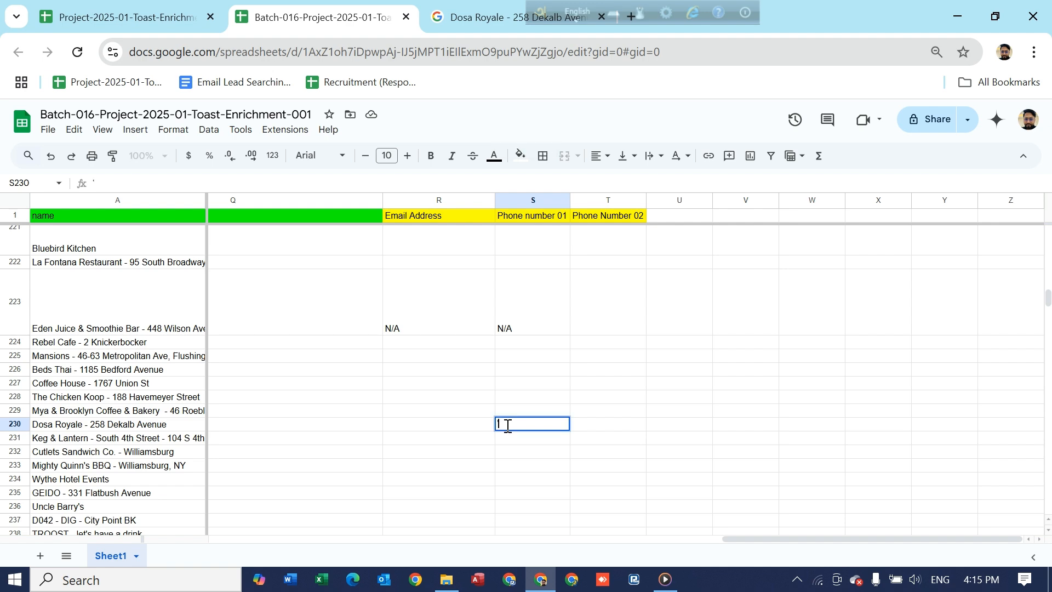
pyautogui.hotkey('ctrl', 'v')
pyautogui.press('Return')
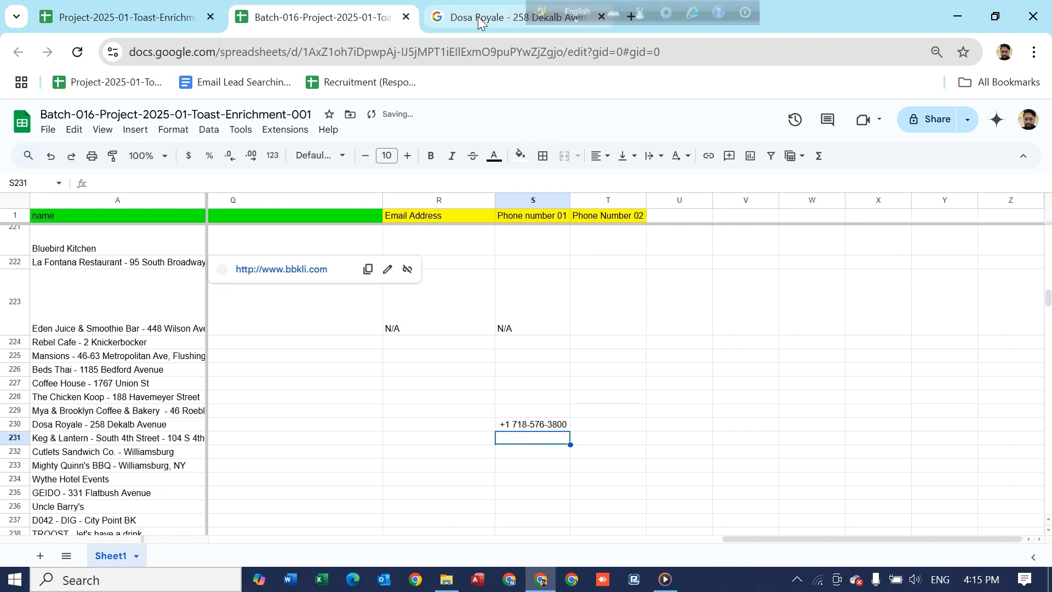
# Look through the Google business listing of Dosa Royale for contact links and open the restaurant's website from it.
pyautogui.click(509, 17)
pyautogui.scroll(-12, 756, 337)
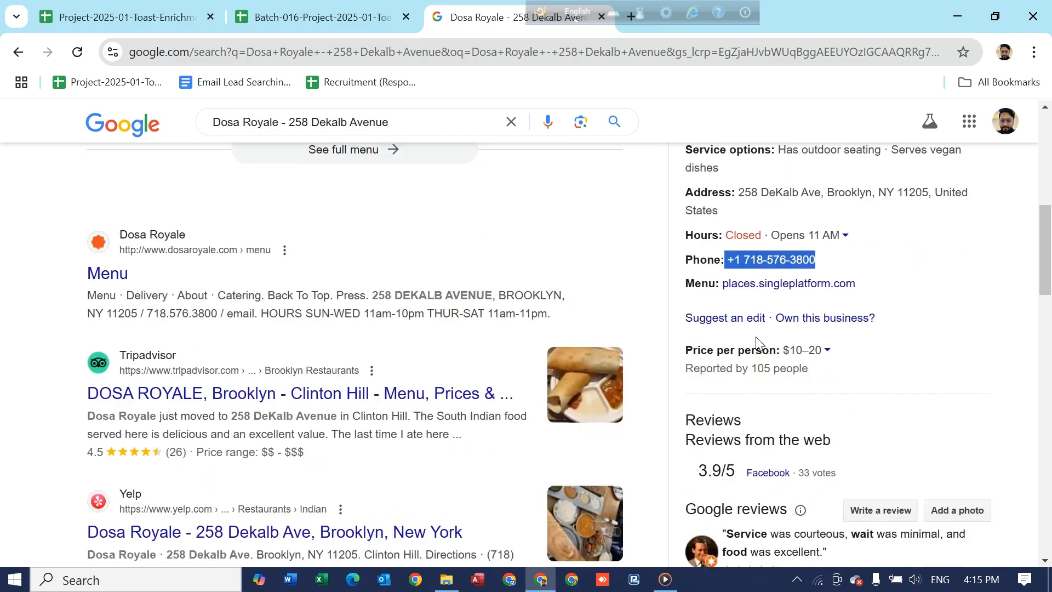
pyautogui.scroll(-10, 755, 337)
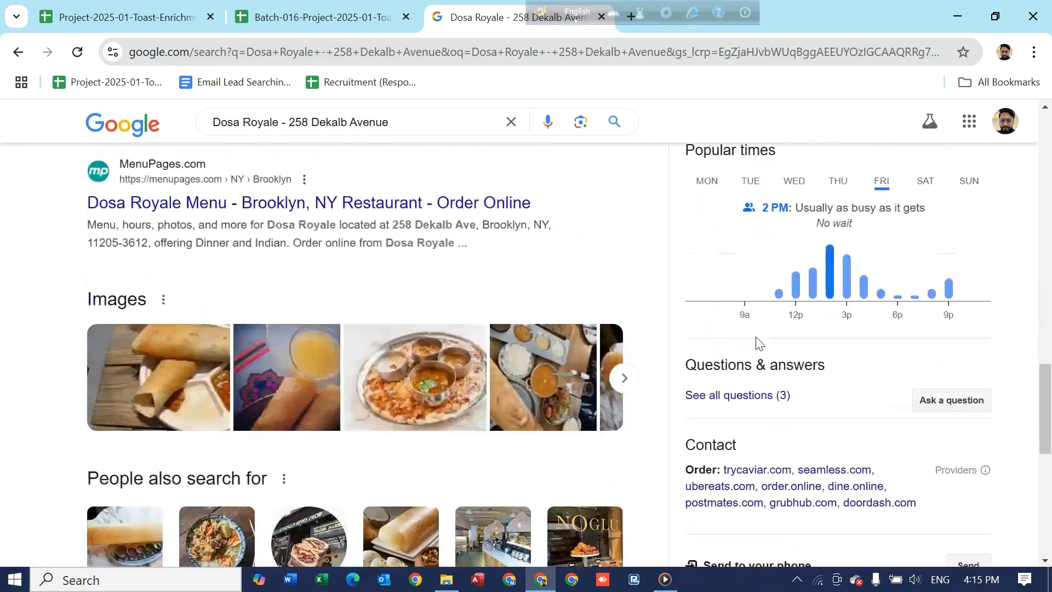
pyautogui.scroll(10, 755, 336)
pyautogui.scroll(15, 758, 344)
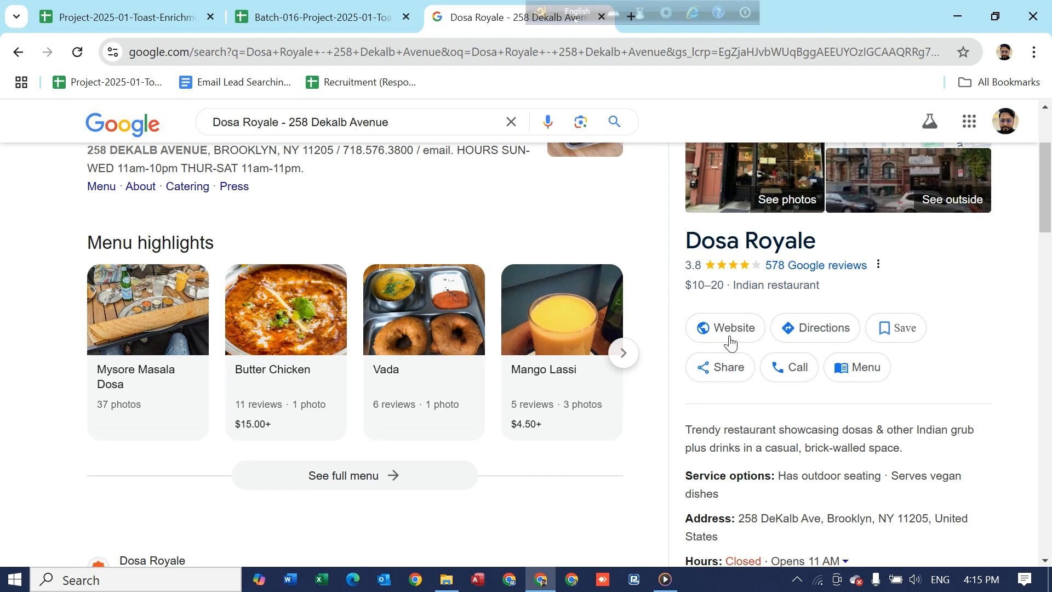
pyautogui.click(731, 338)
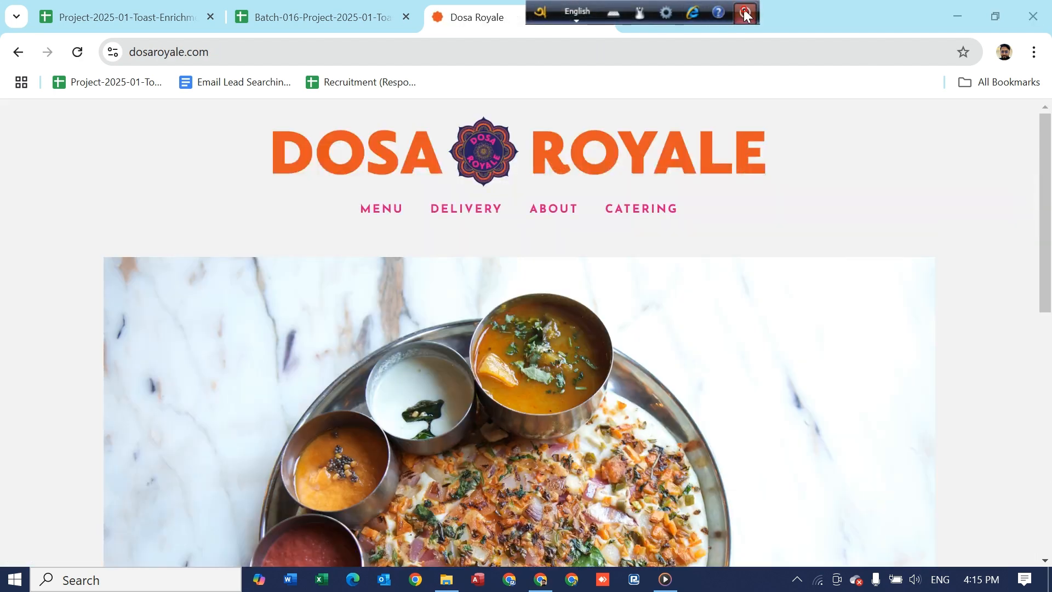
# Exit the floating keyboard language bar that covers the browser's tab strip.
pyautogui.click(744, 12)
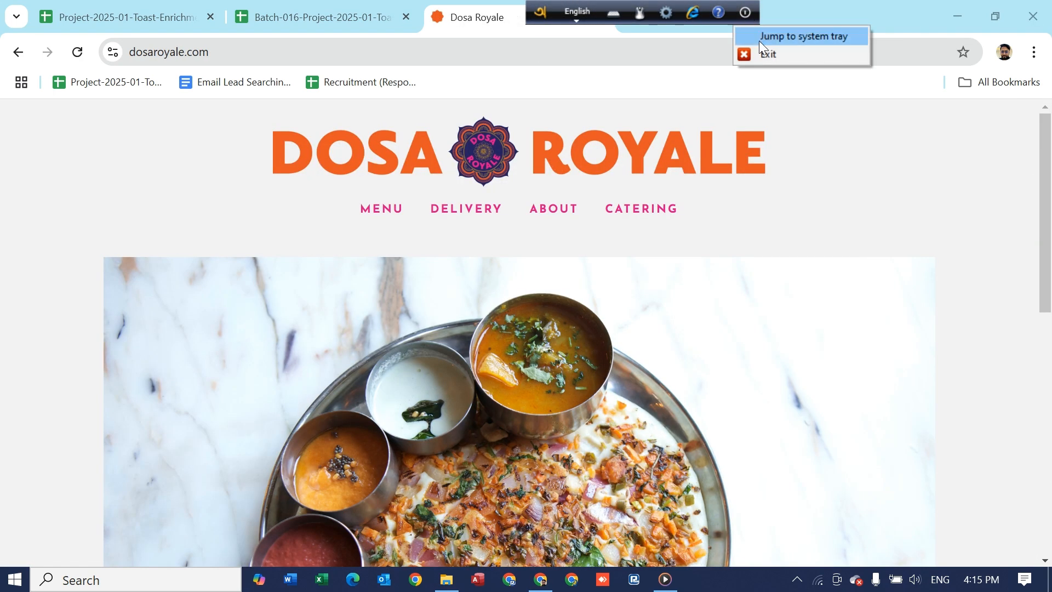
pyautogui.click(759, 54)
# Find the contact line in the Dosa Royale website footer and copy the address behind its email link.
pyautogui.scroll(-8, 614, 265)
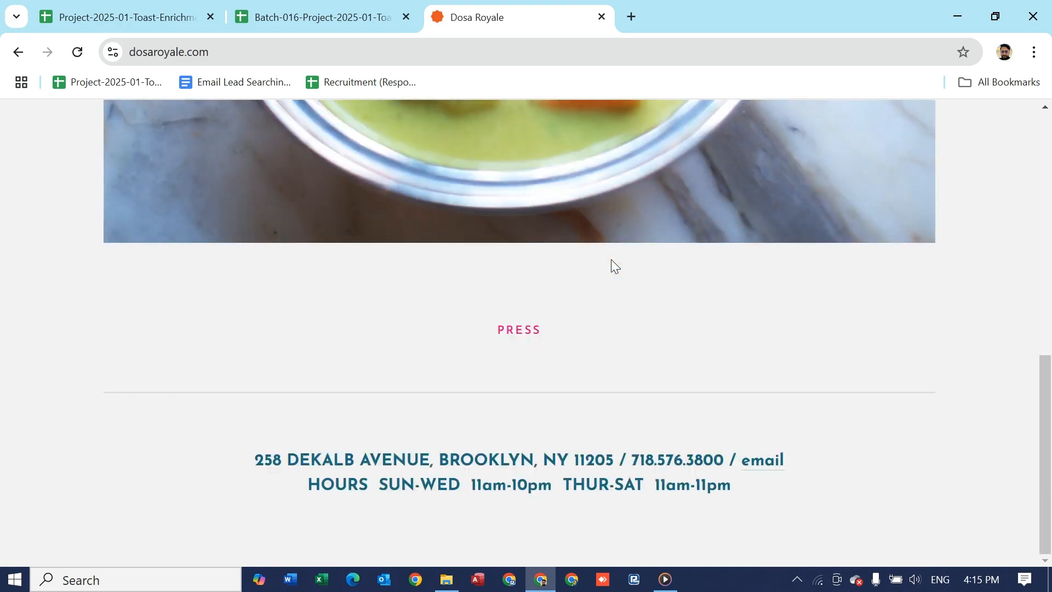
pyautogui.scroll(7, 613, 266)
pyautogui.scroll(2, 610, 258)
pyautogui.scroll(-4, 610, 258)
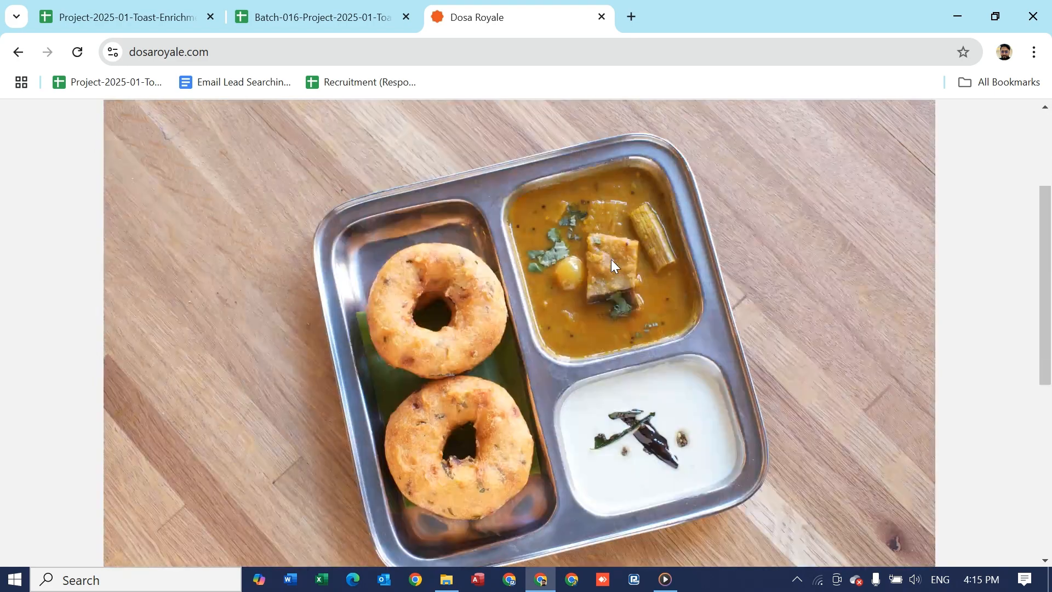
pyautogui.scroll(4, 611, 259)
pyautogui.scroll(-5, 611, 258)
pyautogui.scroll(-5, 610, 259)
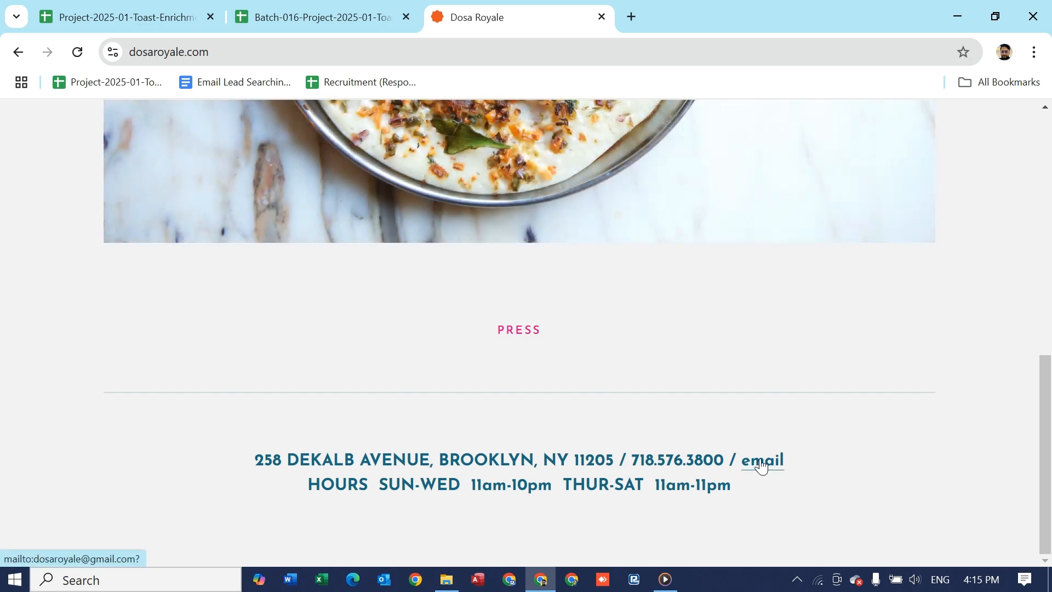
pyautogui.rightClick(761, 465)
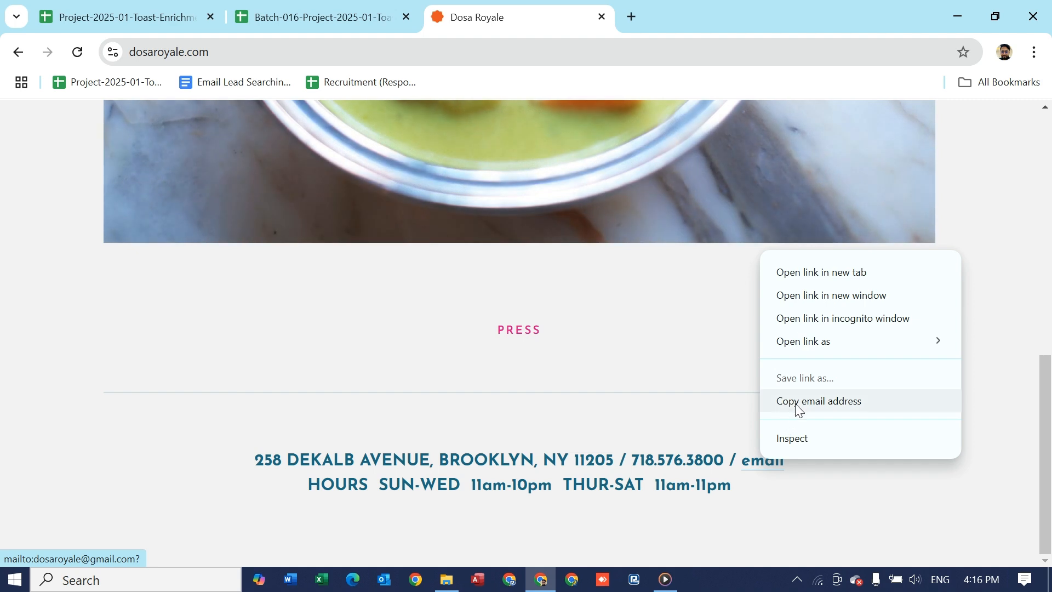
pyautogui.click(800, 406)
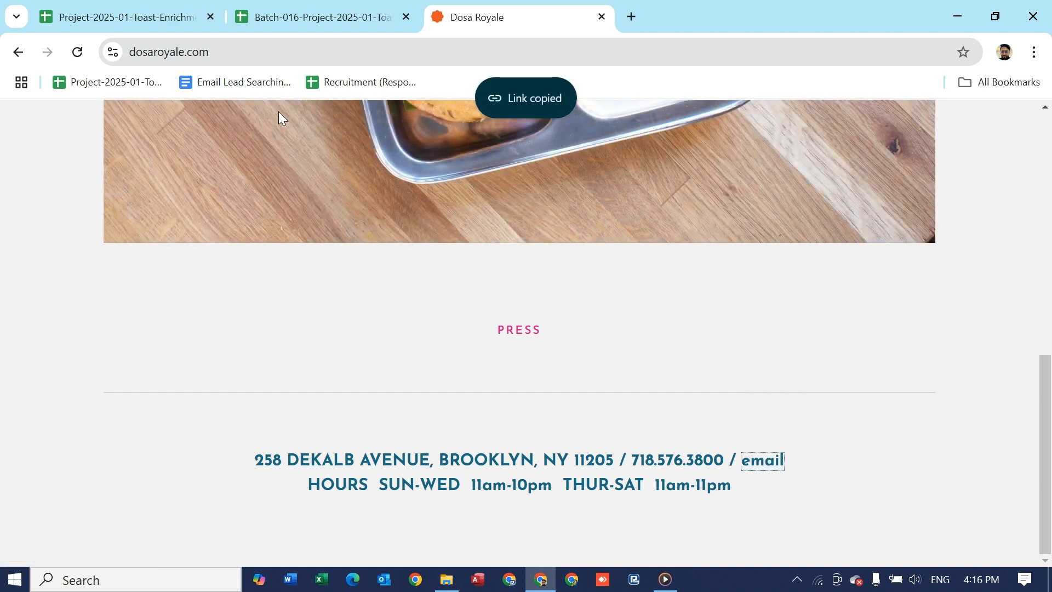
# Back in the spreadsheet, paste the copied email into Dosa Royale's Email Address cell in row 230.
pyautogui.click(294, 16)
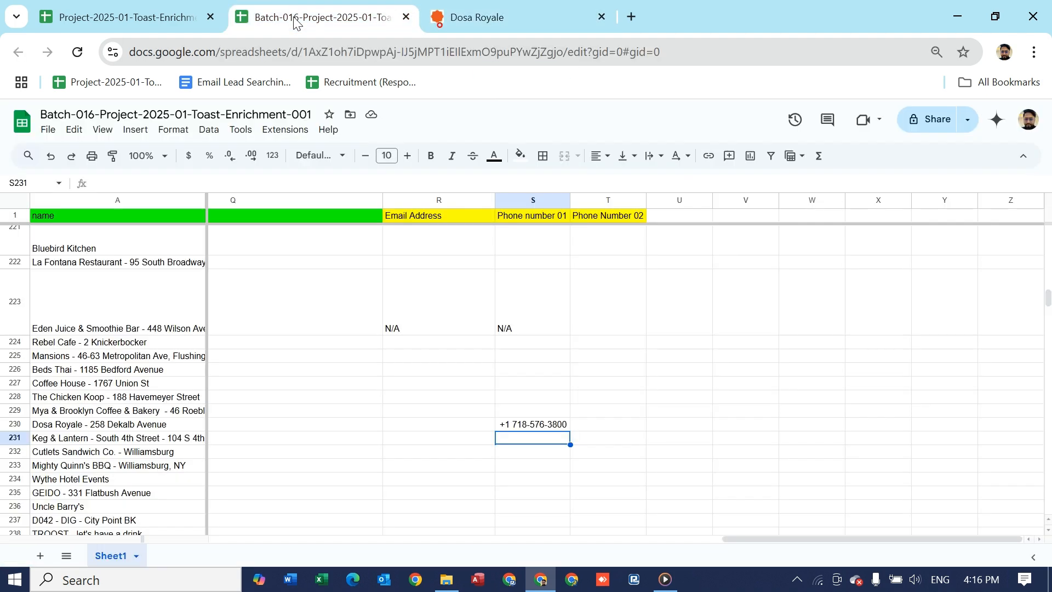
pyautogui.click(460, 423)
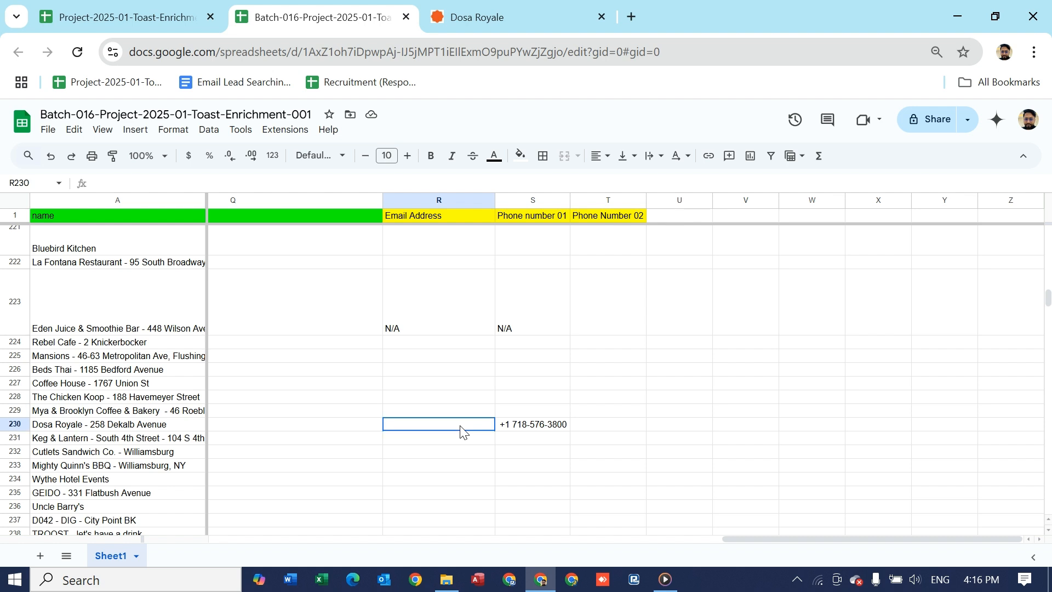
pyautogui.doubleClick(462, 425)
pyautogui.hotkey('ctrl', 'v')
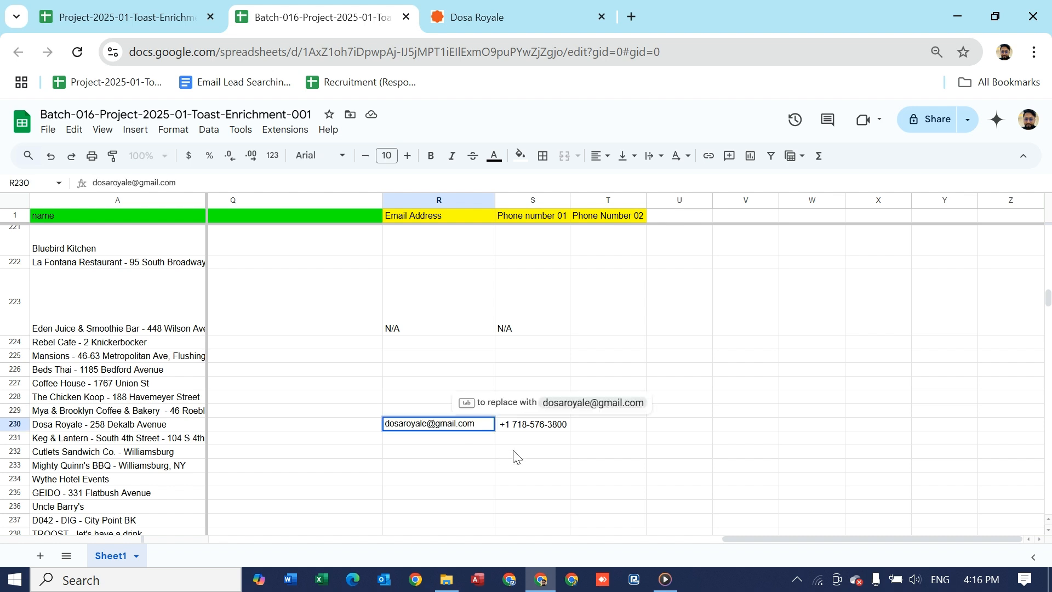
pyautogui.click(514, 451)
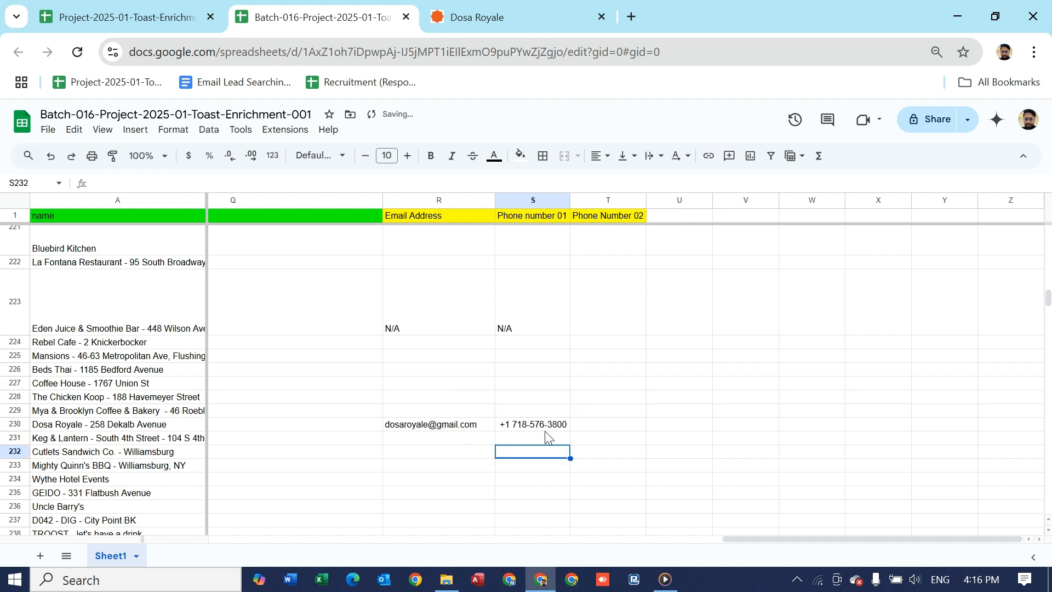
# Compare Dosa Royale's Phone number 01 entry in row 230 with the phone number in its website footer.
pyautogui.click(551, 426)
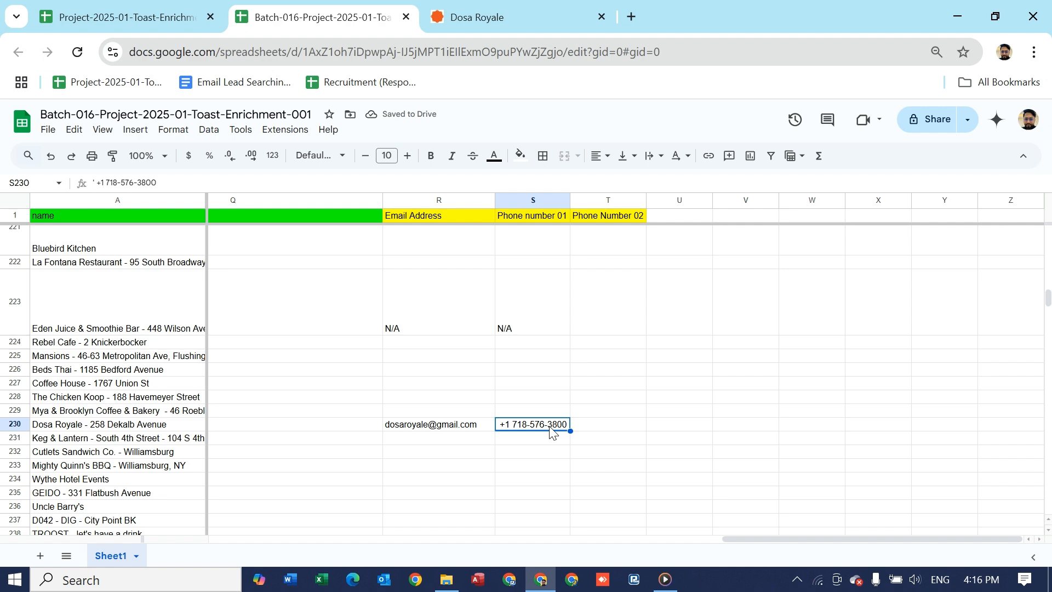
pyautogui.click(495, 17)
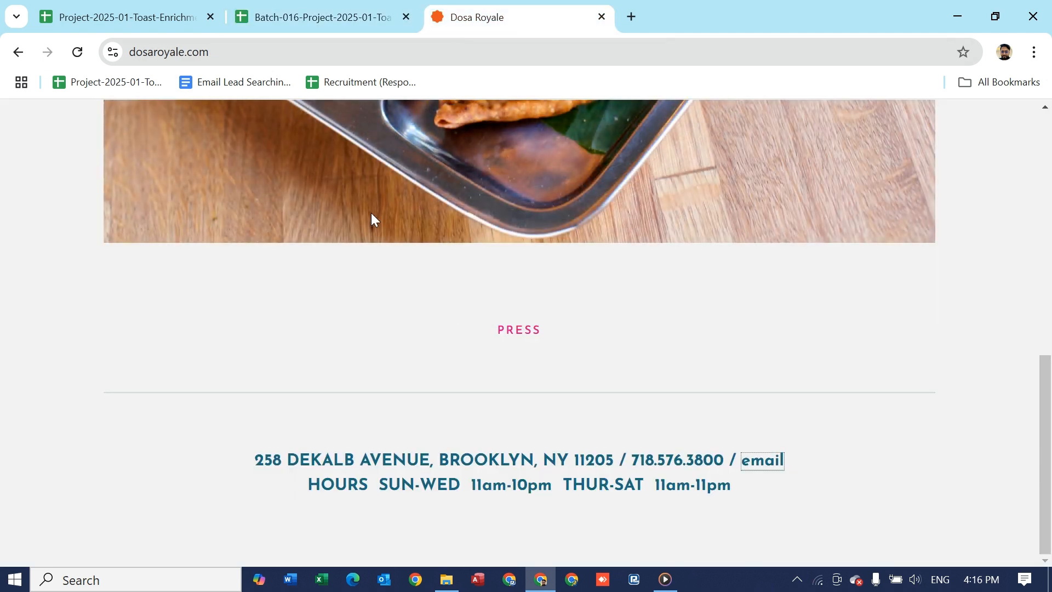
pyautogui.click(302, 16)
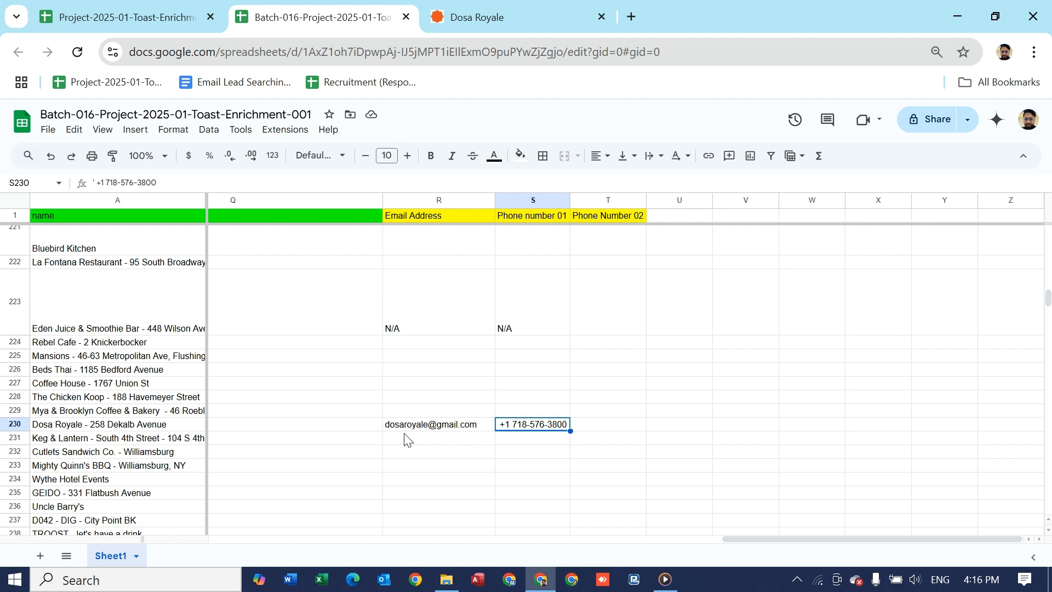
# Review the Email Address and Phone number 01 entries for Eden Juice & Smoothie Bar in row 223.
pyautogui.hscroll(-5, 405, 438)
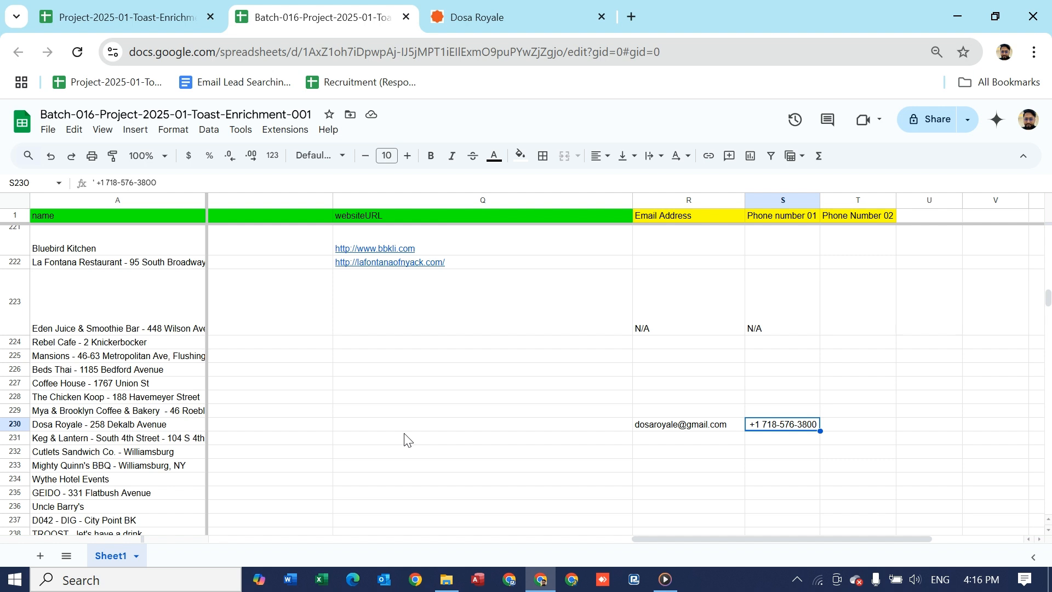
pyautogui.click(666, 330)
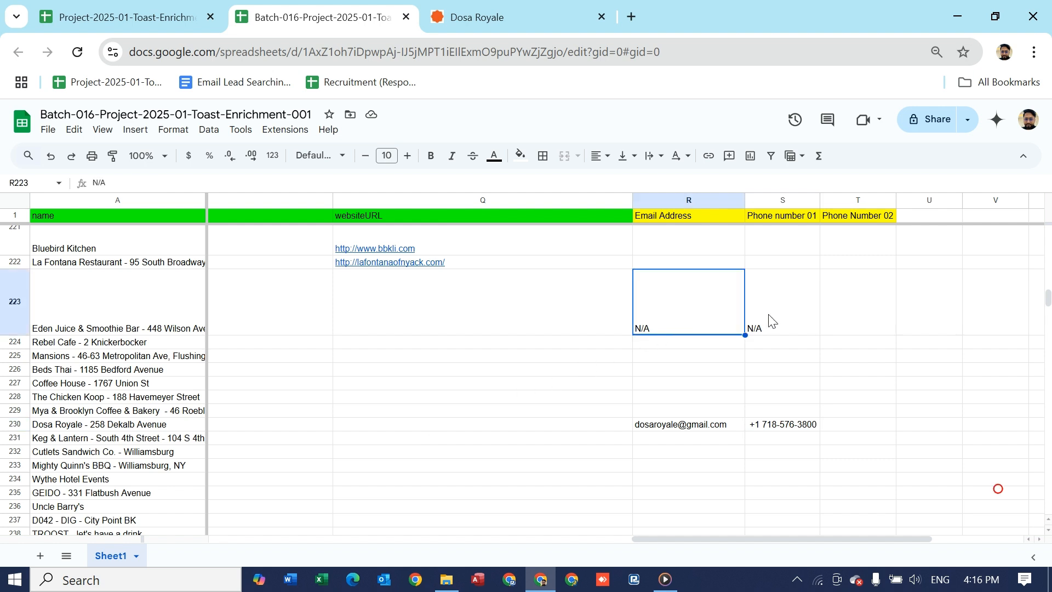
pyautogui.click(773, 321)
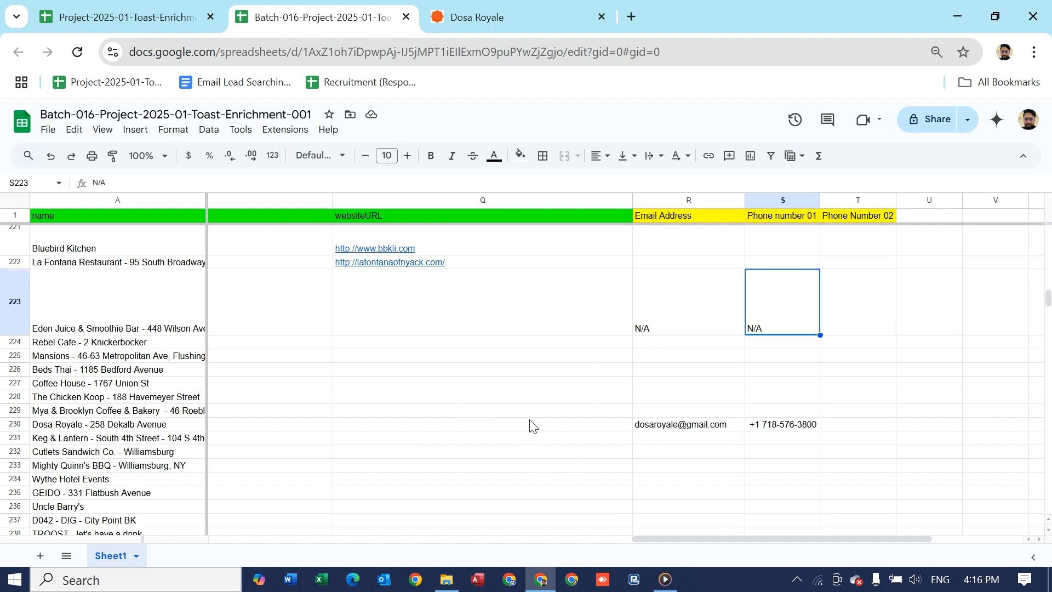
# Look over the onlineOrderingURL and websiteURL links in the earlier restaurant rows and return to the contact columns around row 230.
pyautogui.hscroll(-3, 530, 426)
pyautogui.hscroll(-3, 532, 426)
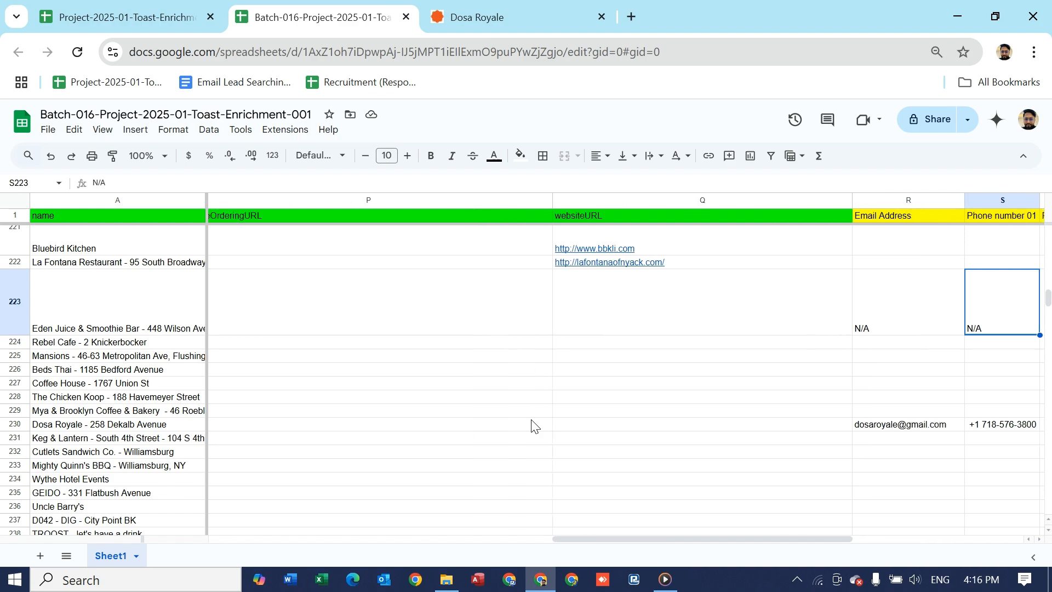
pyautogui.scroll(6, 415, 289)
pyautogui.scroll(15, 415, 288)
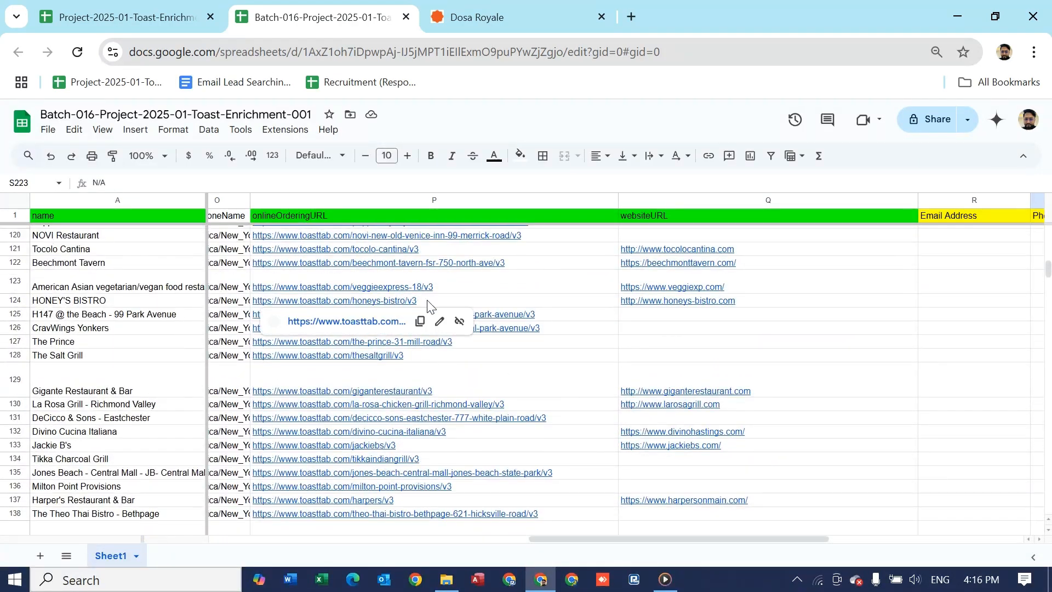
pyautogui.moveTo(684, 307)
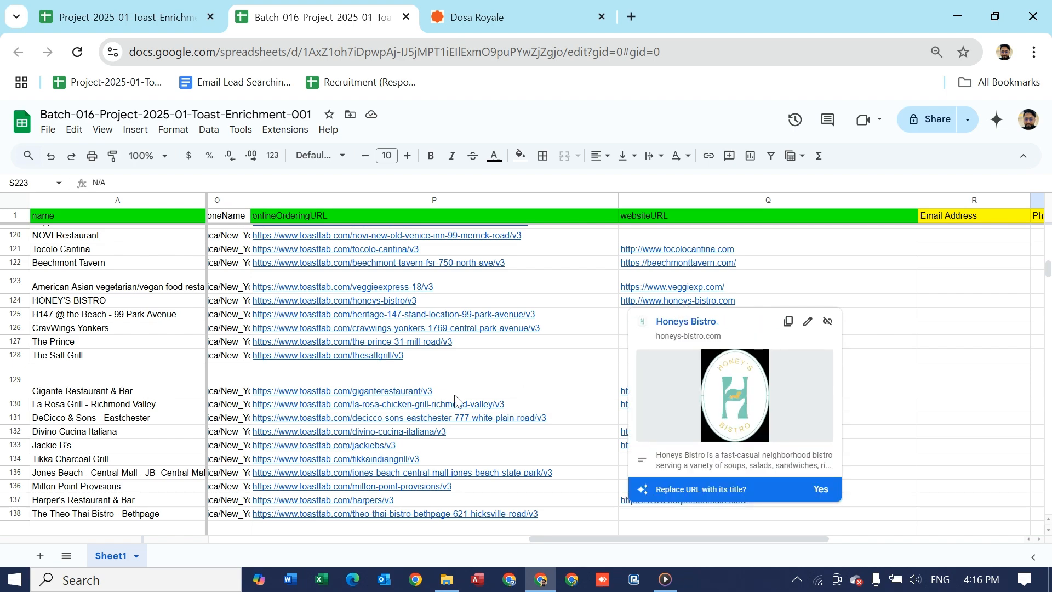
pyautogui.scroll(-18, 455, 400)
pyautogui.scroll(-3, 455, 401)
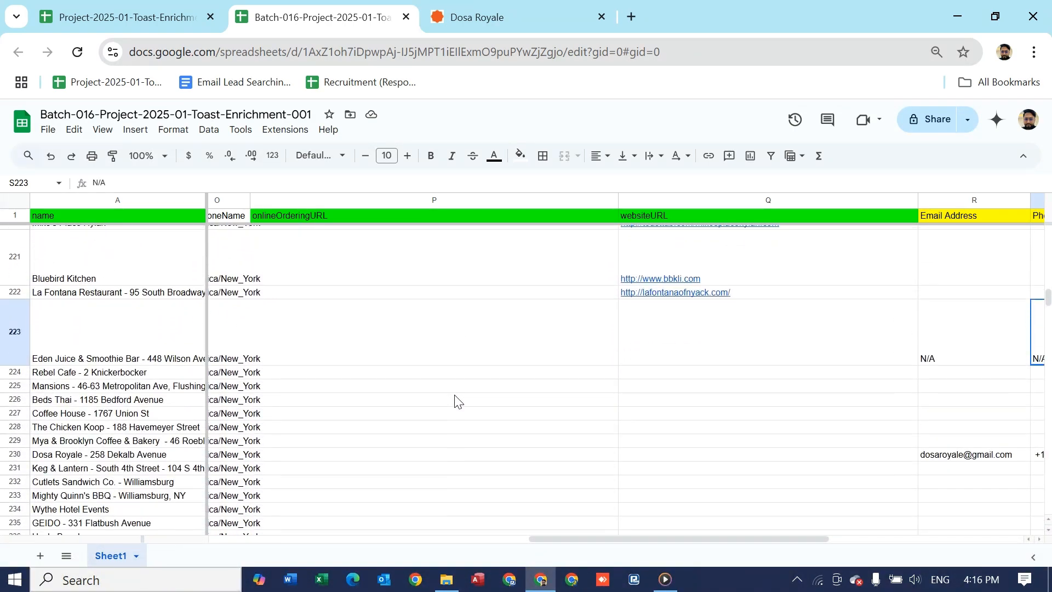
pyautogui.hscroll(5, 683, 417)
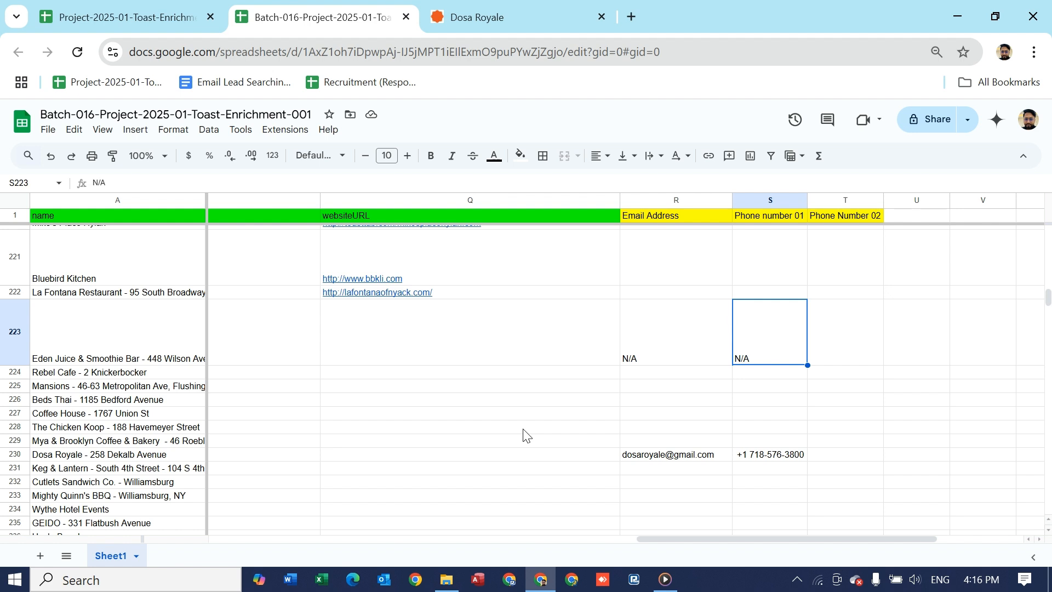
pyautogui.scroll(-1, 523, 436)
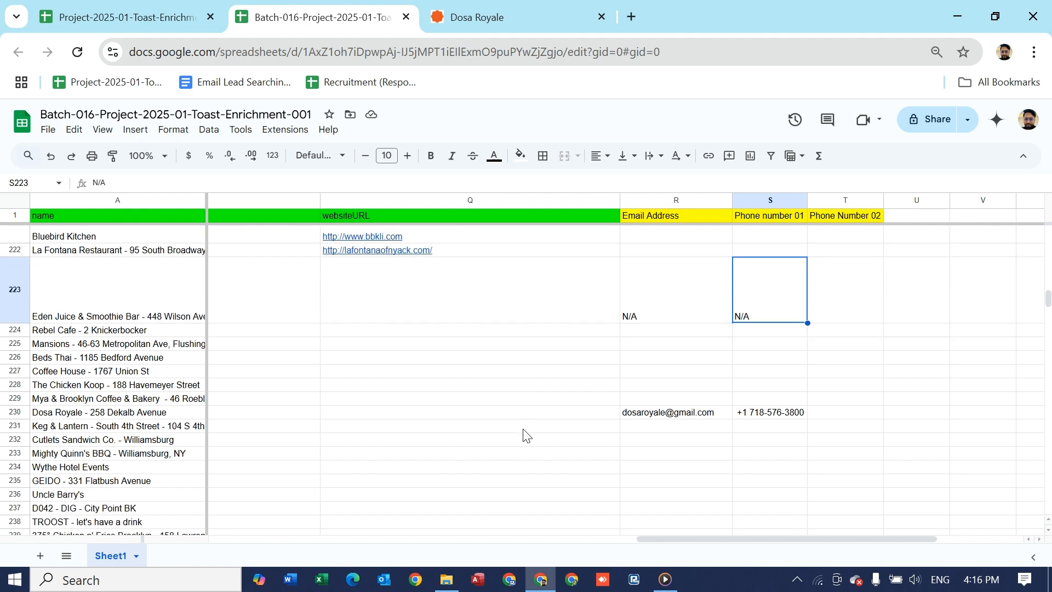
pyautogui.click(798, 576)
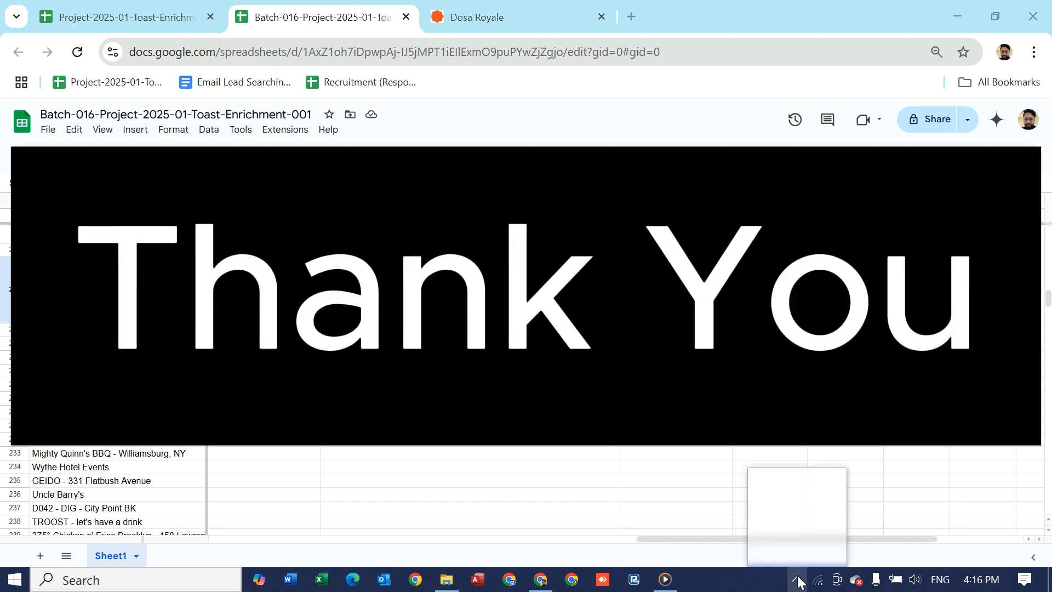